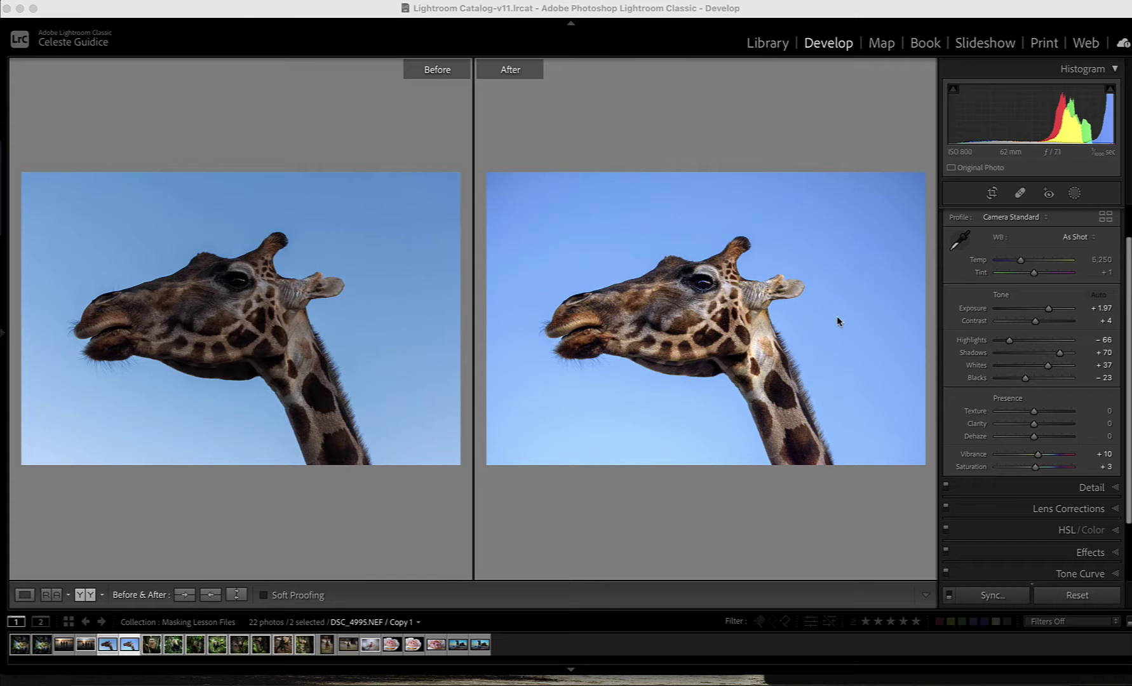
- Compare the giraffe's head close up in the before/after view, and return to the single-photo view
{"action": "left_click", "coordinate": [755, 284]}
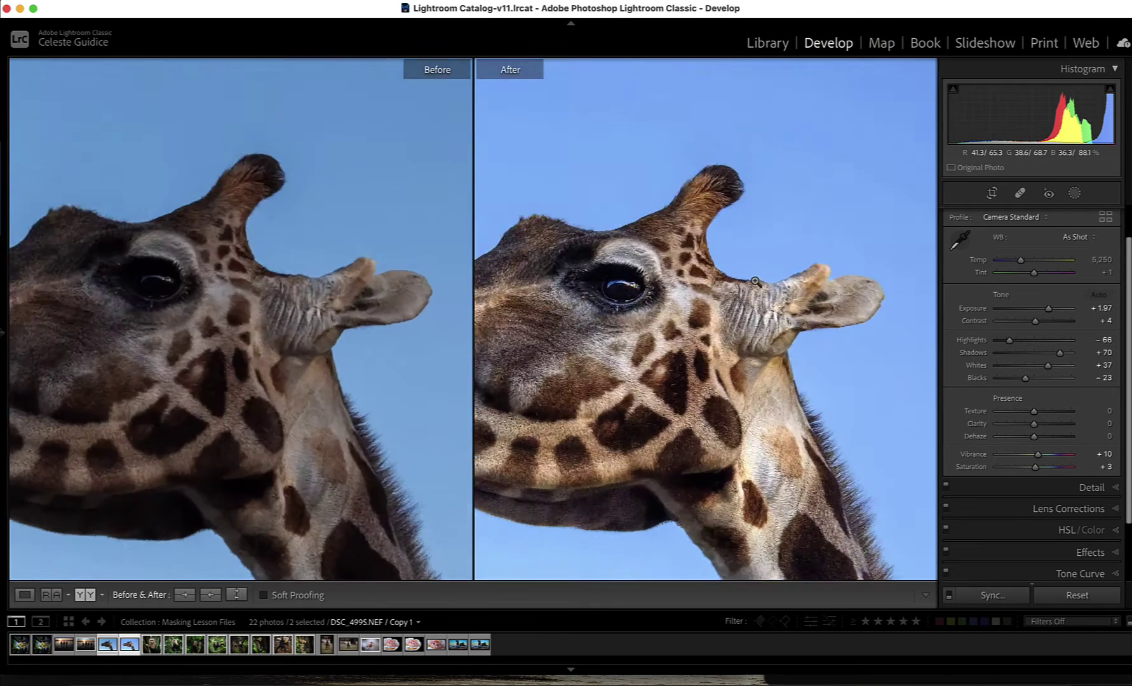
{"action": "left_click", "coordinate": [755, 285]}
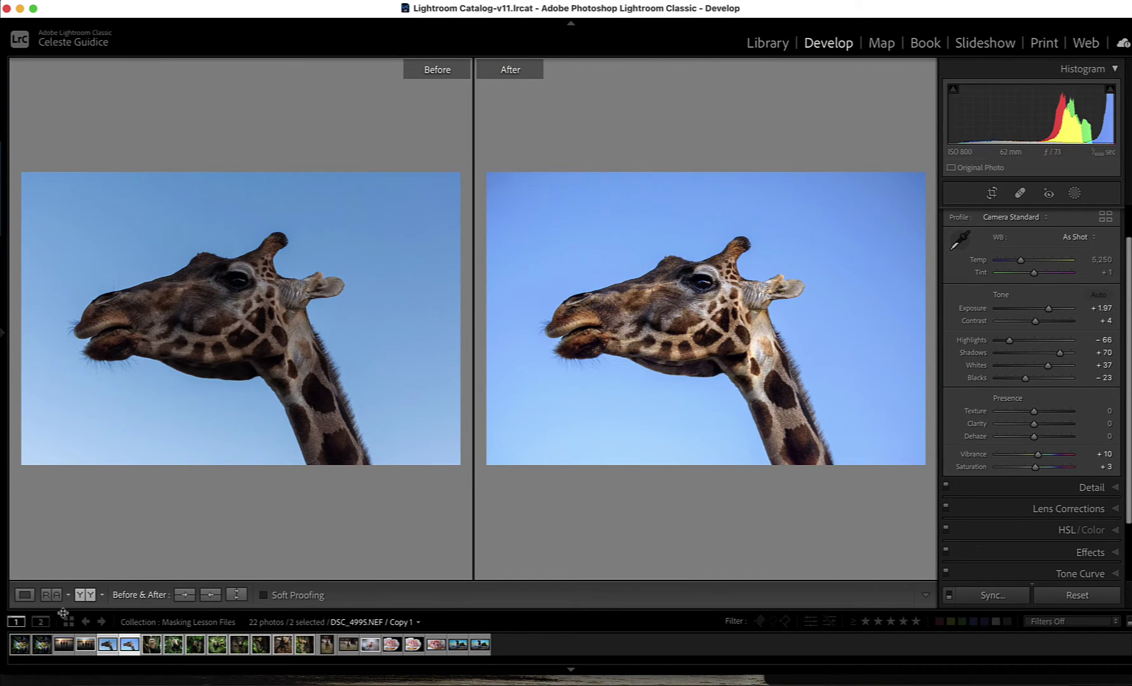
{"action": "left_click", "coordinate": [24, 594]}
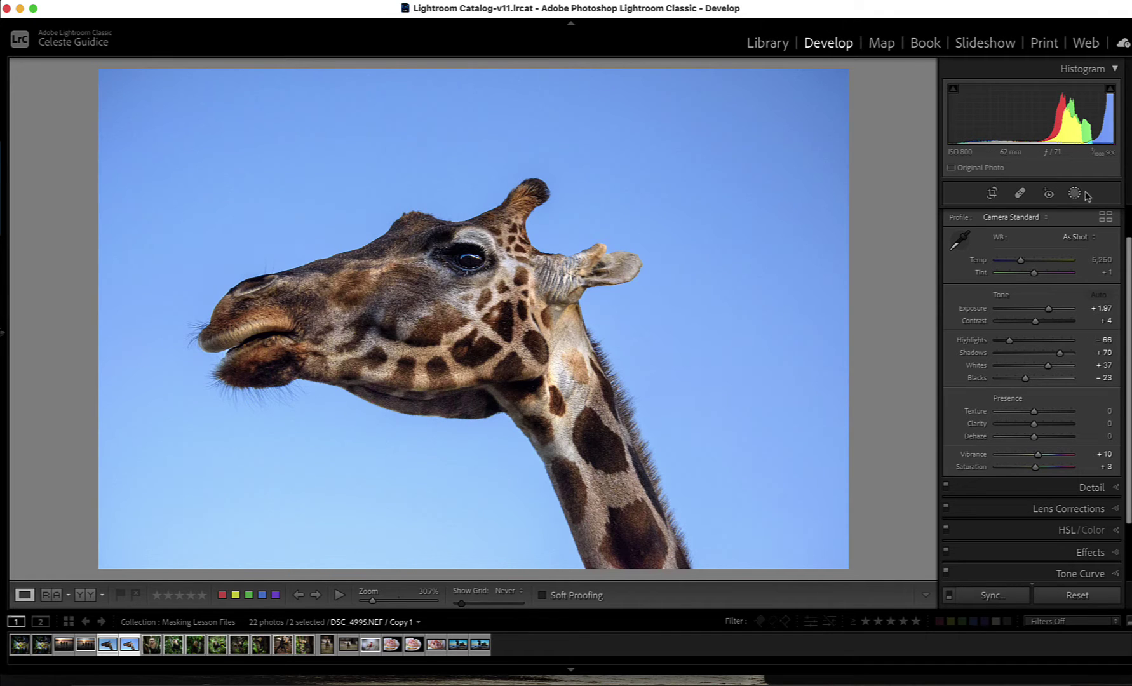
- Examine the areas of the giraffe covered by the existing Head, Eye and Neck masks
{"action": "scroll", "coordinate": [1093, 216], "scroll_direction": "up", "scroll_amount": 2}
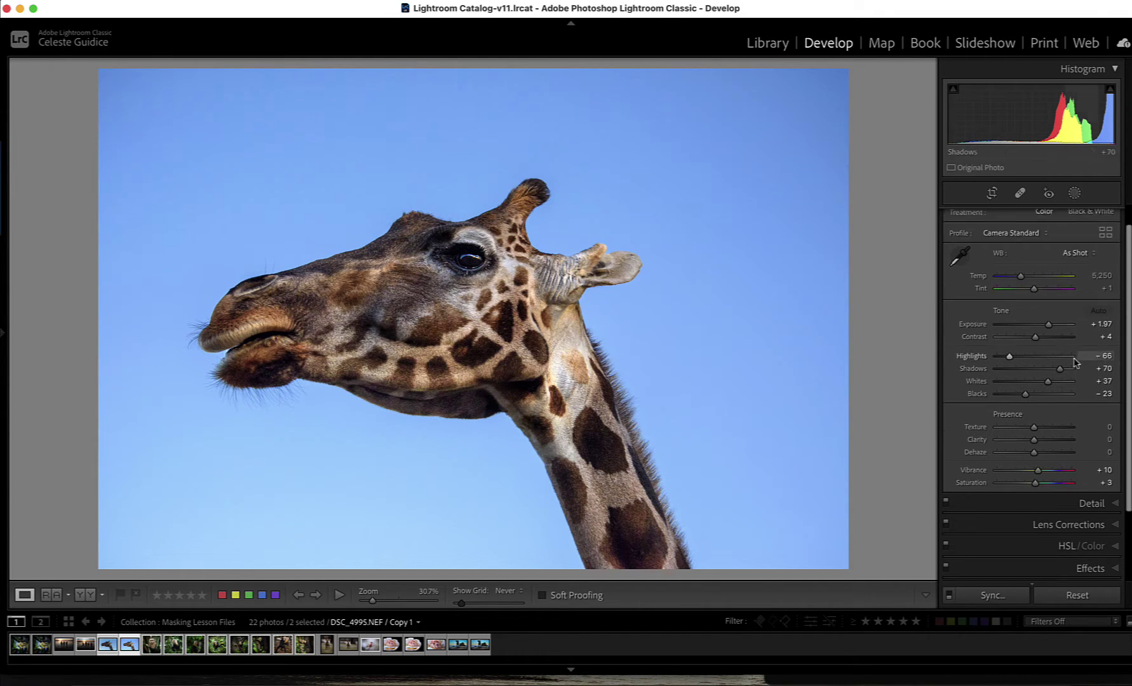
{"action": "left_click", "coordinate": [1113, 220]}
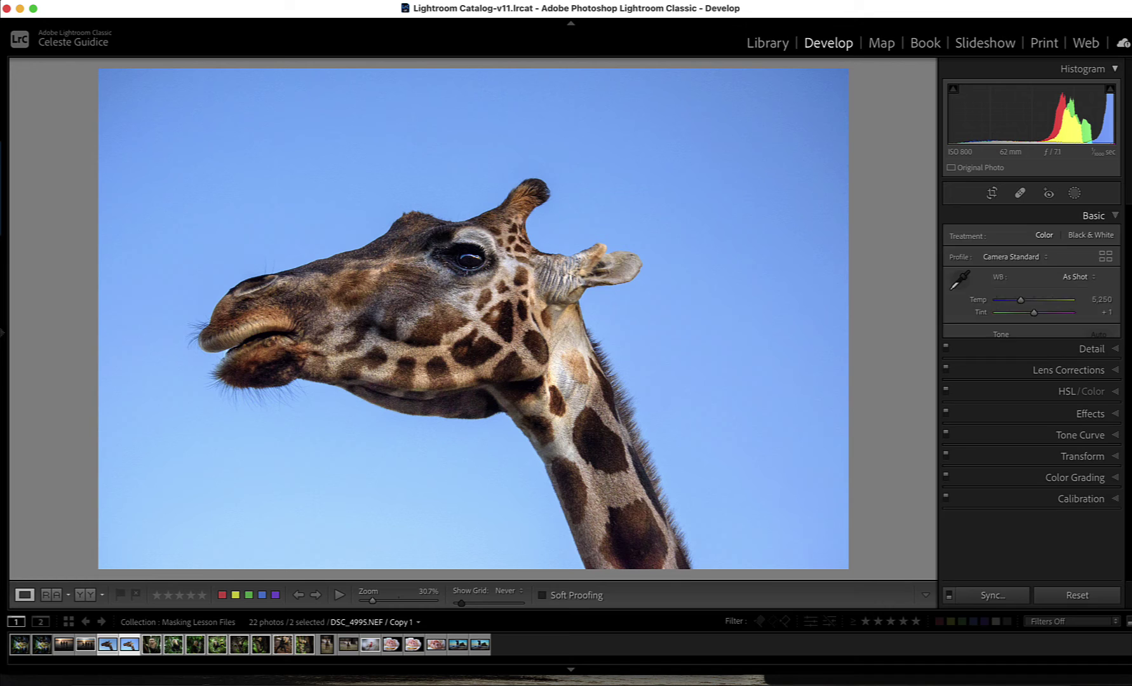
{"action": "left_click", "coordinate": [1074, 194]}
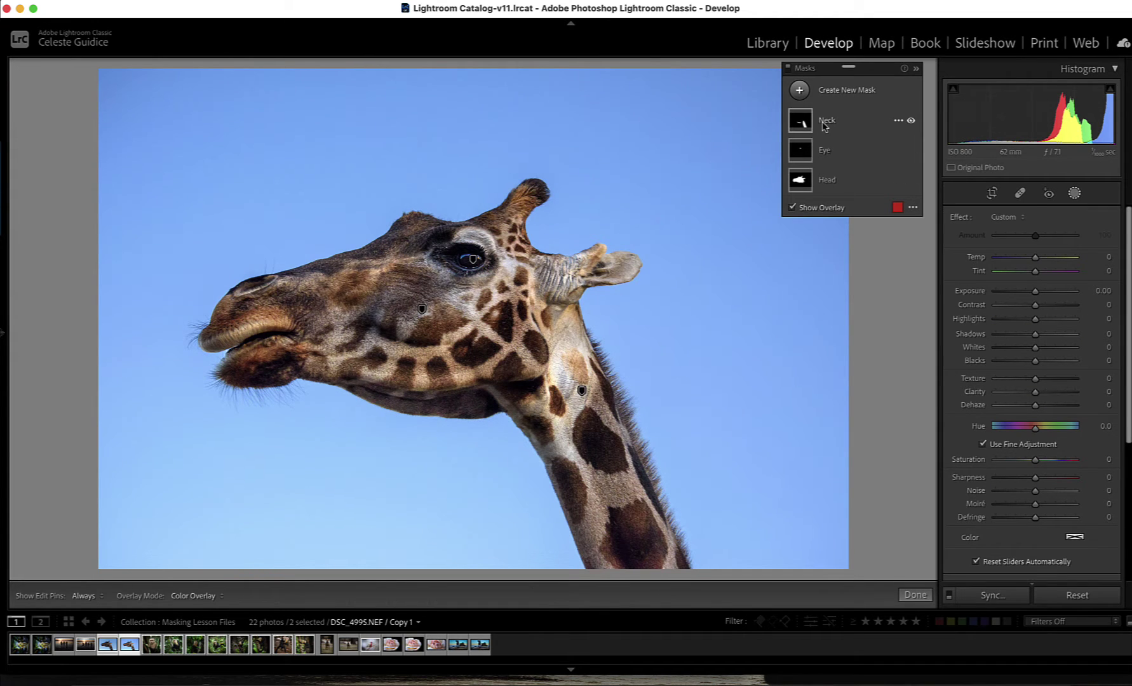
{"action": "mouse_move", "coordinate": [804, 181]}
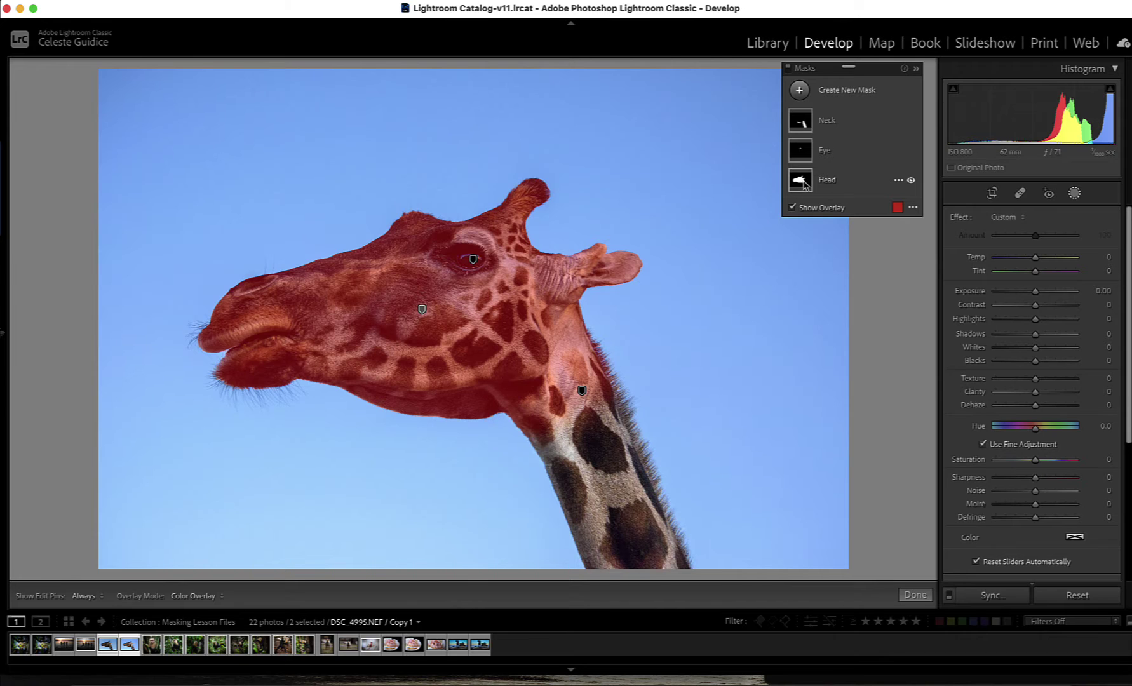
{"action": "mouse_move", "coordinate": [805, 156]}
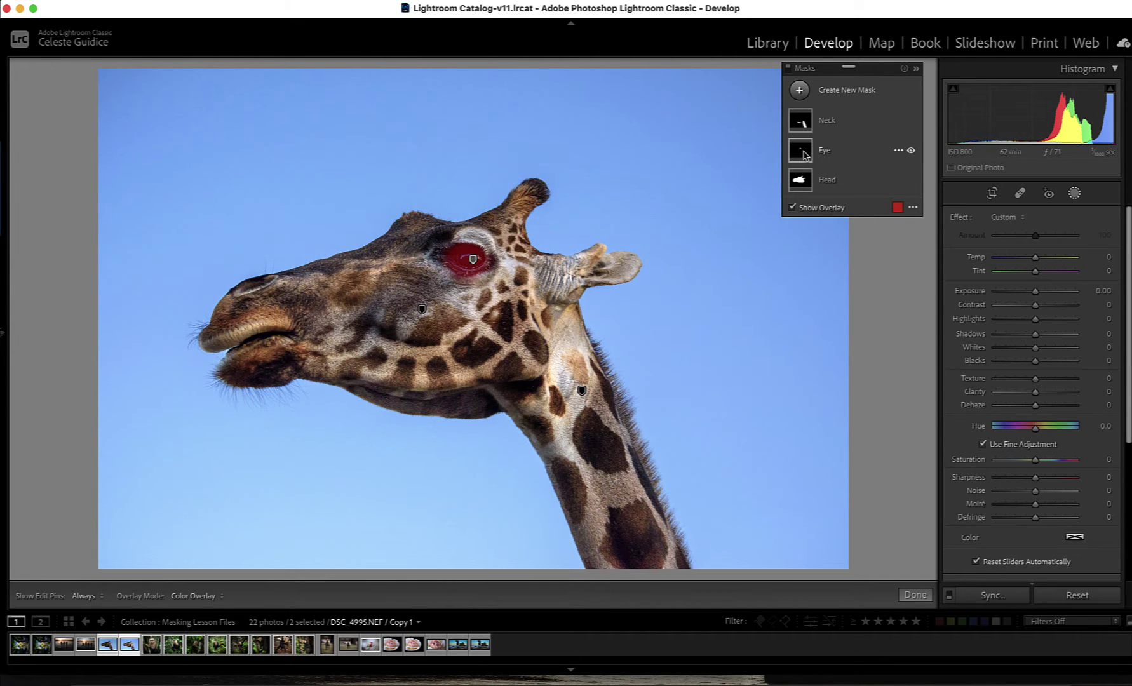
{"action": "mouse_move", "coordinate": [805, 123]}
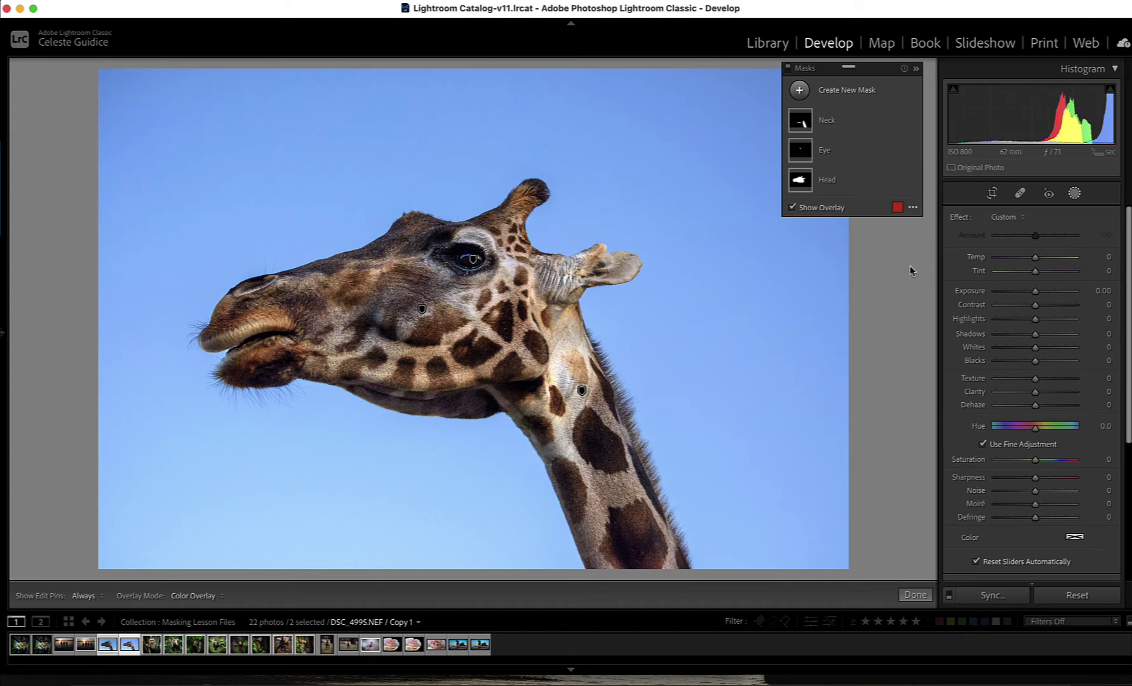
{"action": "left_click", "coordinate": [1075, 194]}
- Reset all edits on the giraffe photo's virtual copy and apply automatic tone adjustments
{"action": "left_click", "coordinate": [113, 645]}
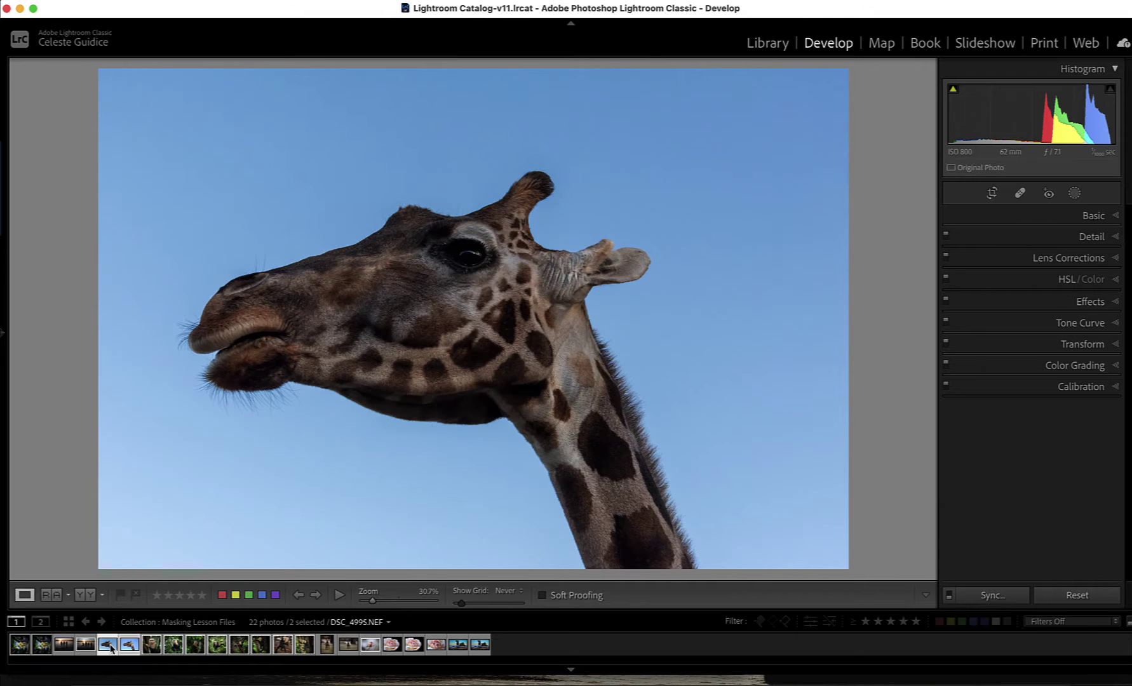
{"action": "left_click", "coordinate": [130, 646]}
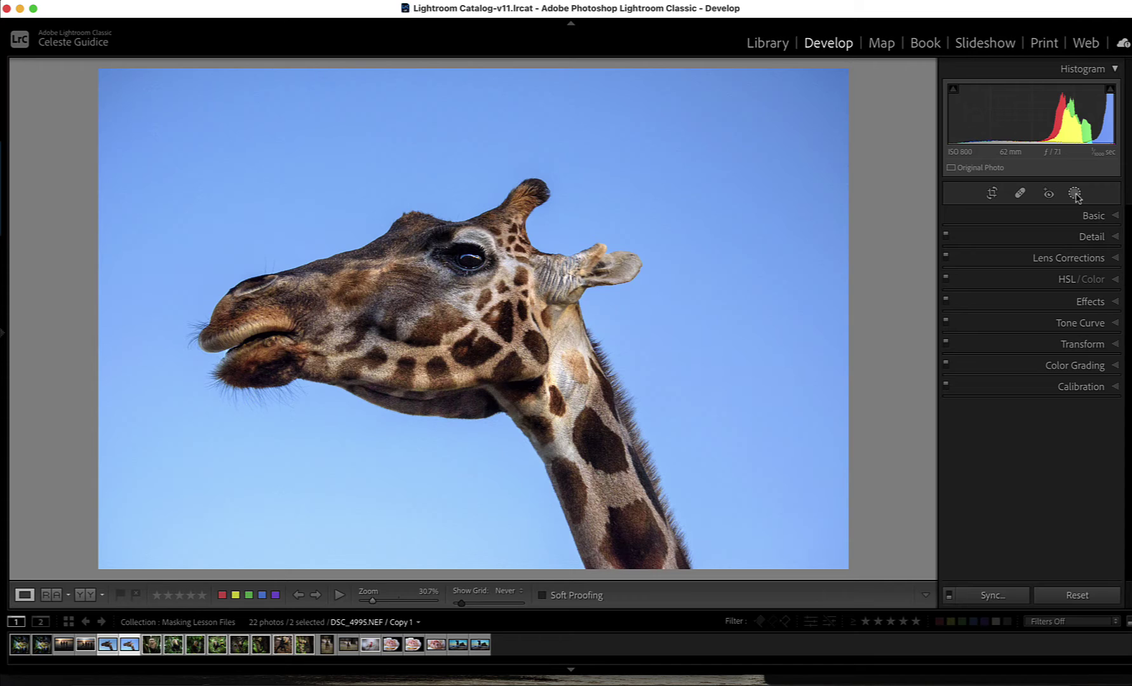
{"action": "left_click", "coordinate": [1078, 596]}
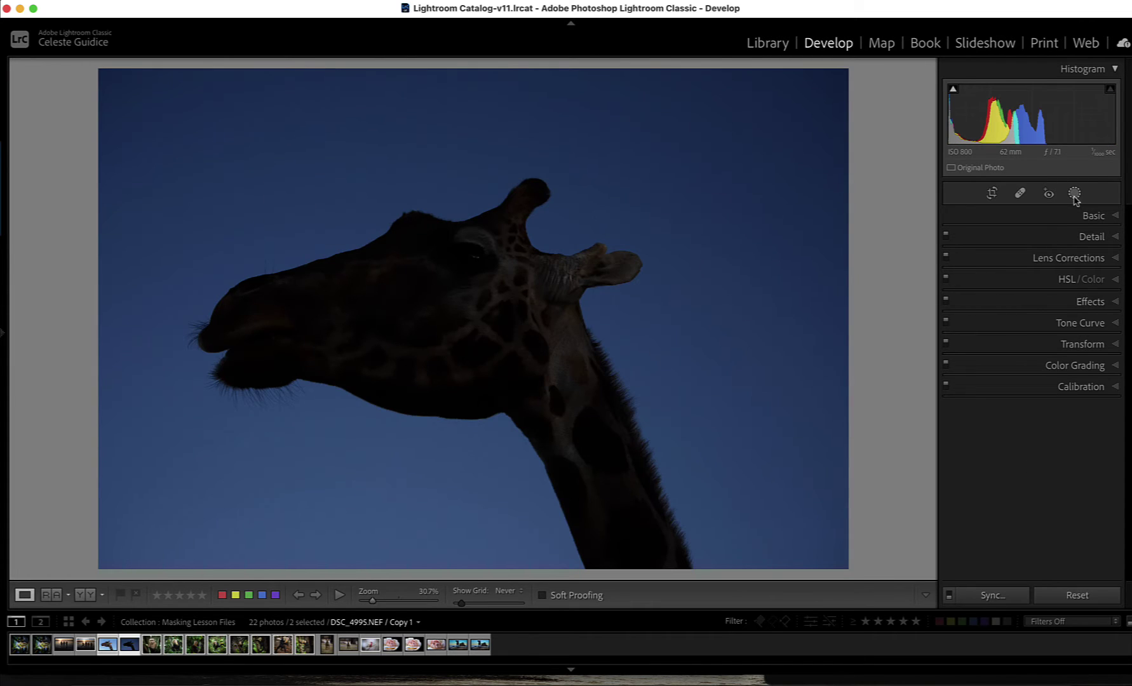
{"action": "left_click", "coordinate": [1112, 217]}
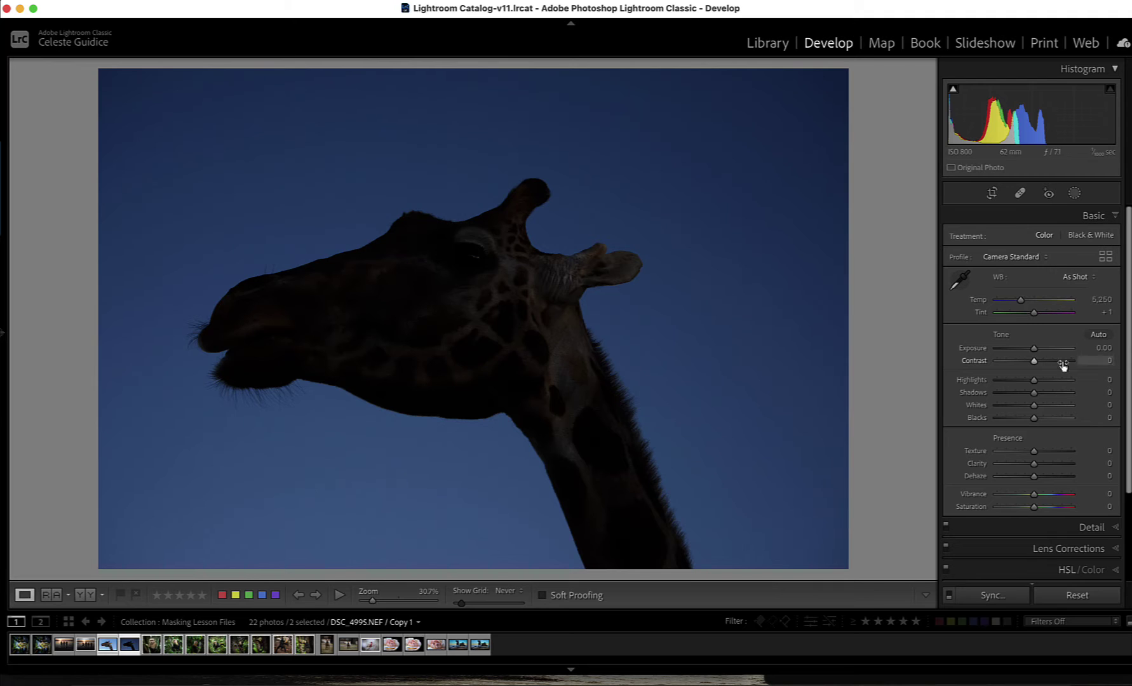
{"action": "left_click", "coordinate": [1098, 335]}
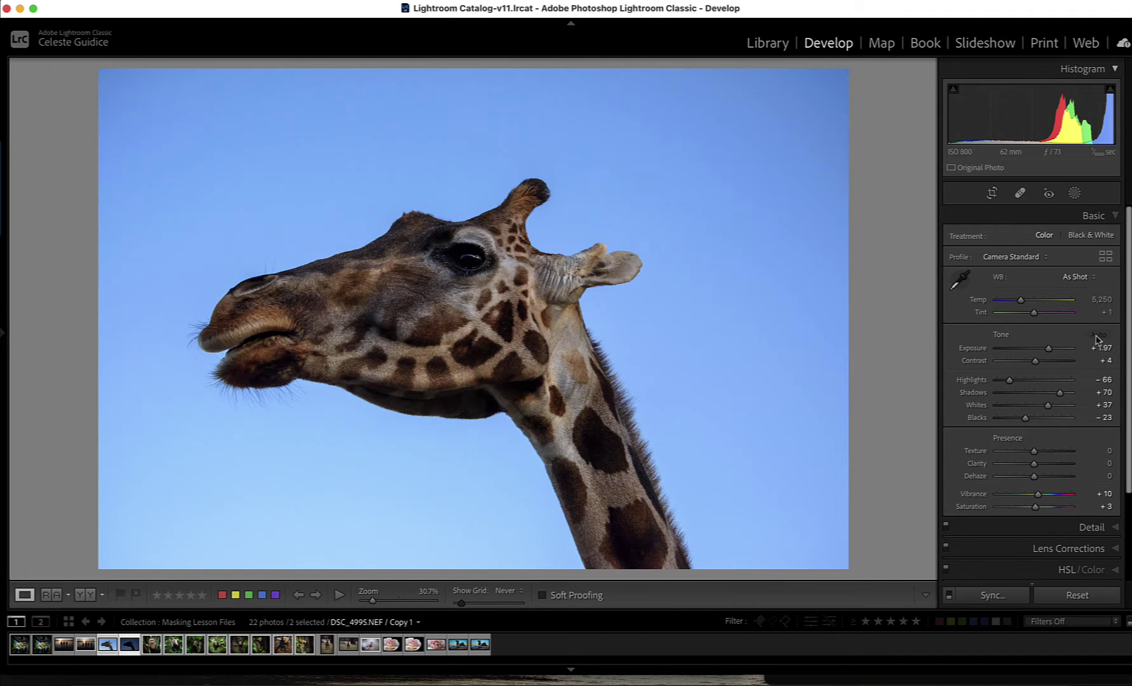
- Add a radial gradient mask as a wide ellipse over the giraffe's muzzle
{"action": "left_click", "coordinate": [1075, 192]}
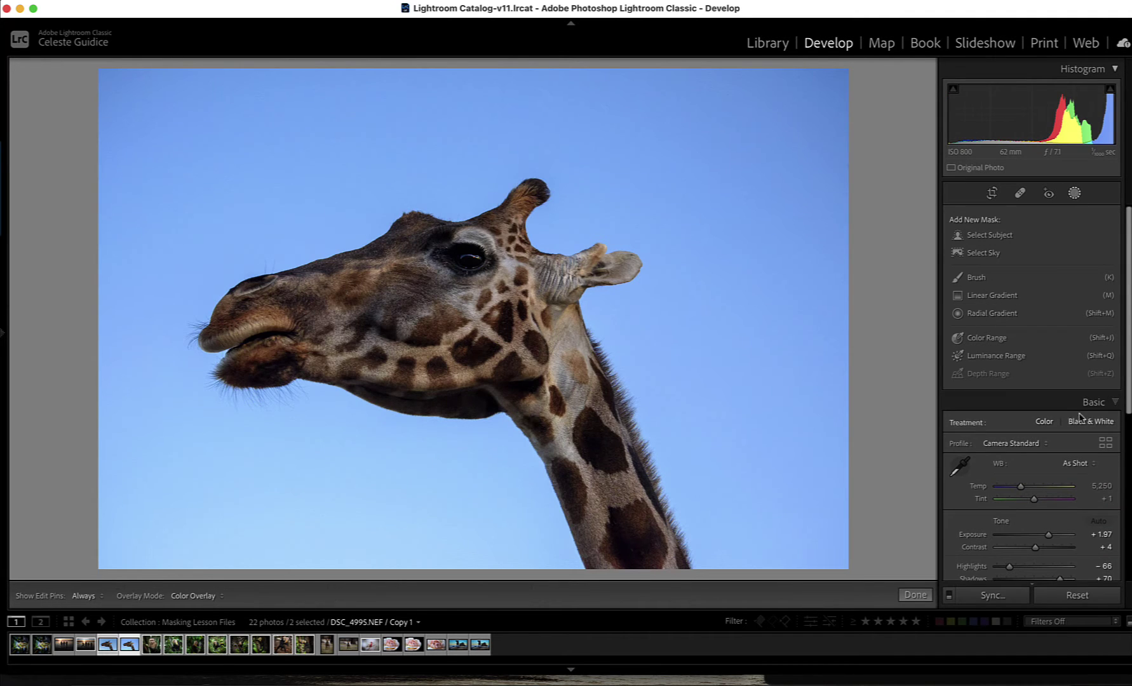
{"action": "left_click", "coordinate": [1115, 404]}
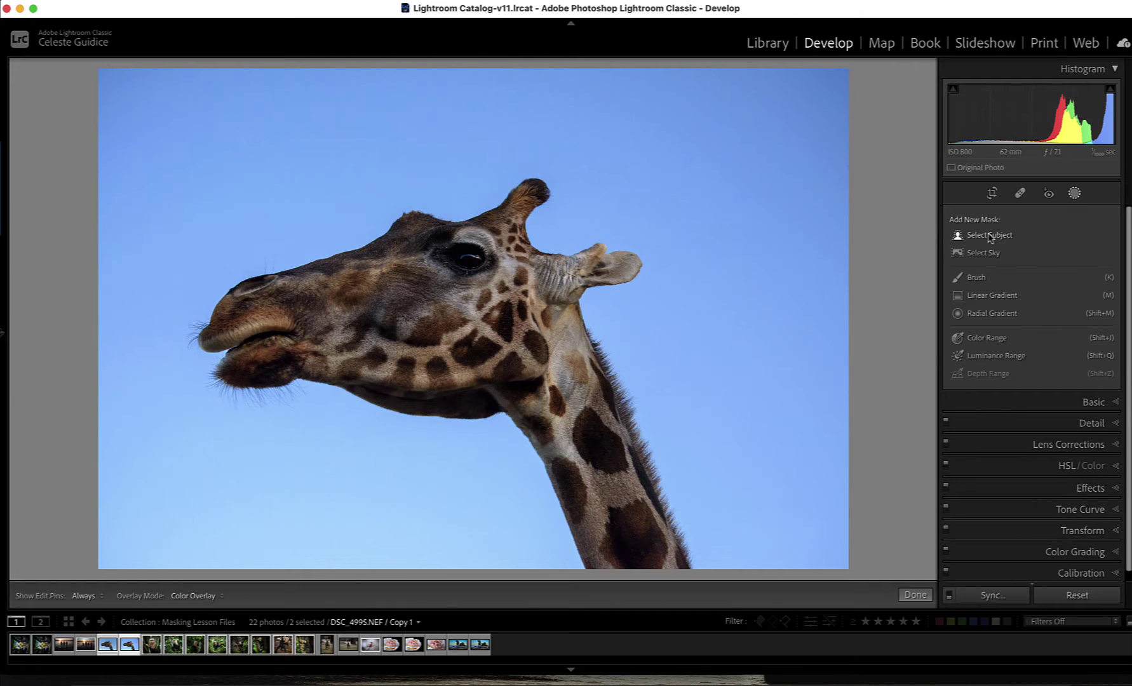
{"action": "left_click", "coordinate": [978, 315]}
{"action": "left_click_drag", "start_coordinate": [271, 305], "coordinate": [431, 357]}
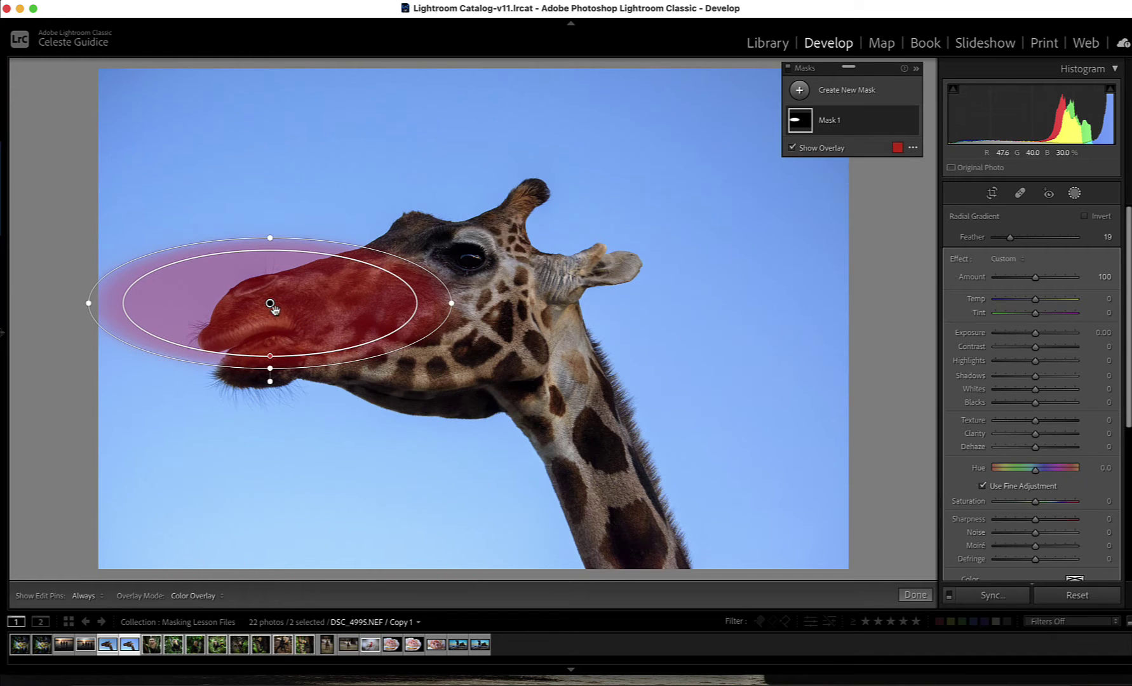
- Reposition, tilt and enlarge the radial gradient so it covers the giraffe's whole head from muzzle to ear
{"action": "left_click_drag", "start_coordinate": [271, 307], "coordinate": [431, 282]}
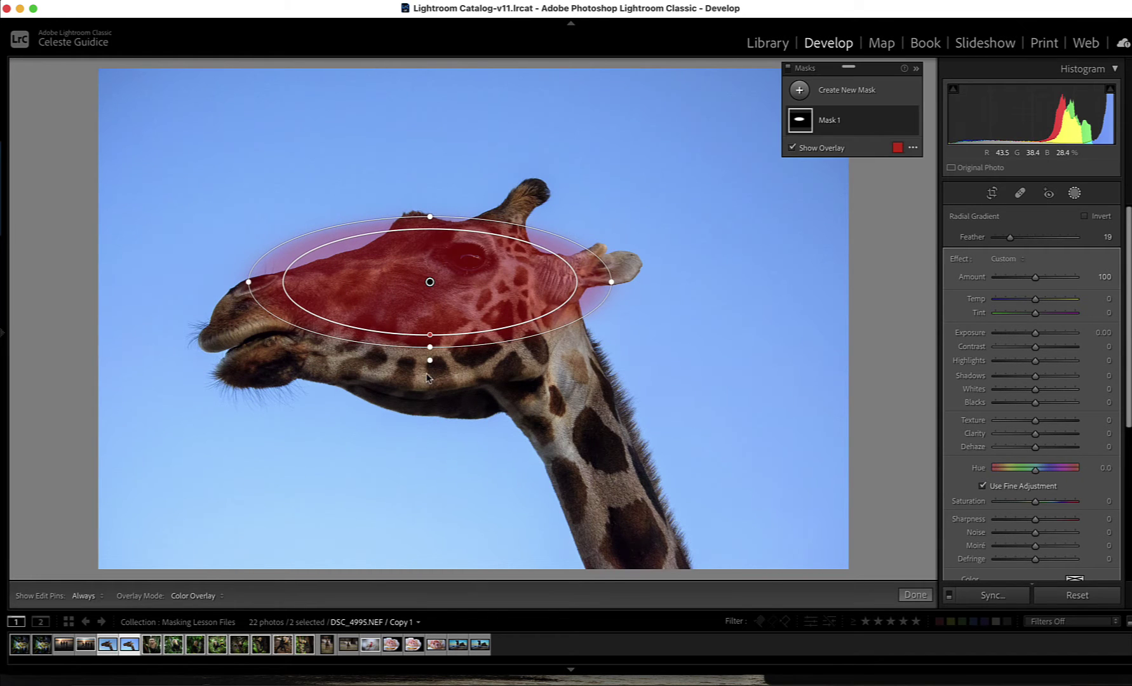
{"action": "left_click_drag", "start_coordinate": [431, 361], "coordinate": [454, 367]}
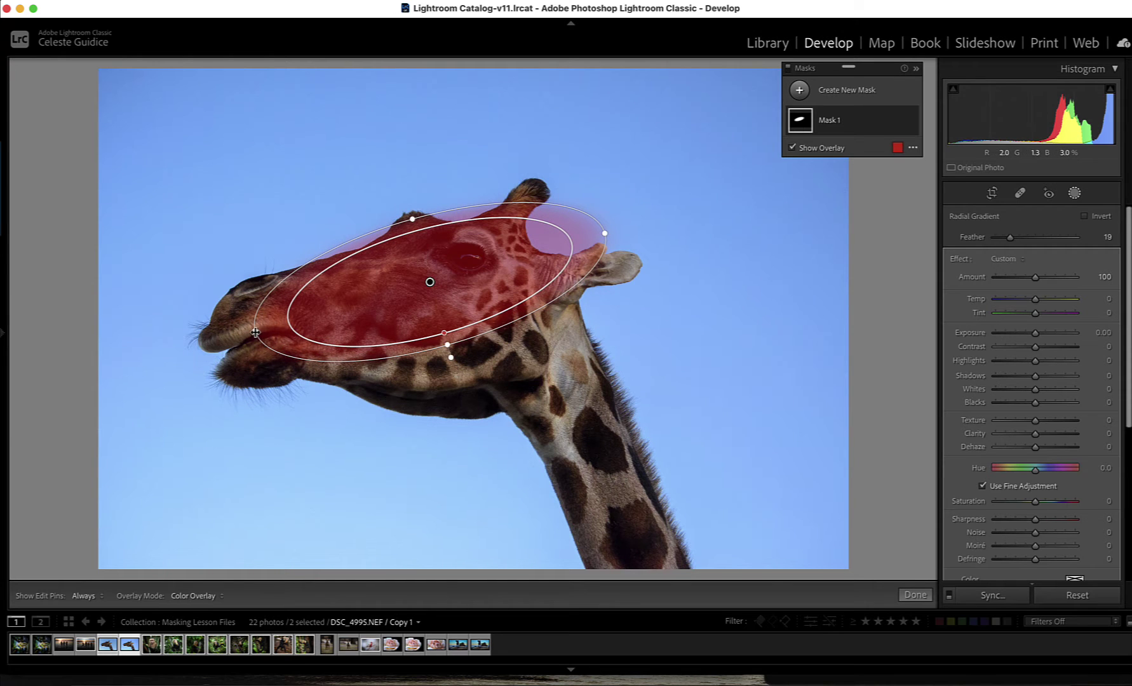
{"action": "left_click_drag", "start_coordinate": [254, 333], "coordinate": [202, 345]}
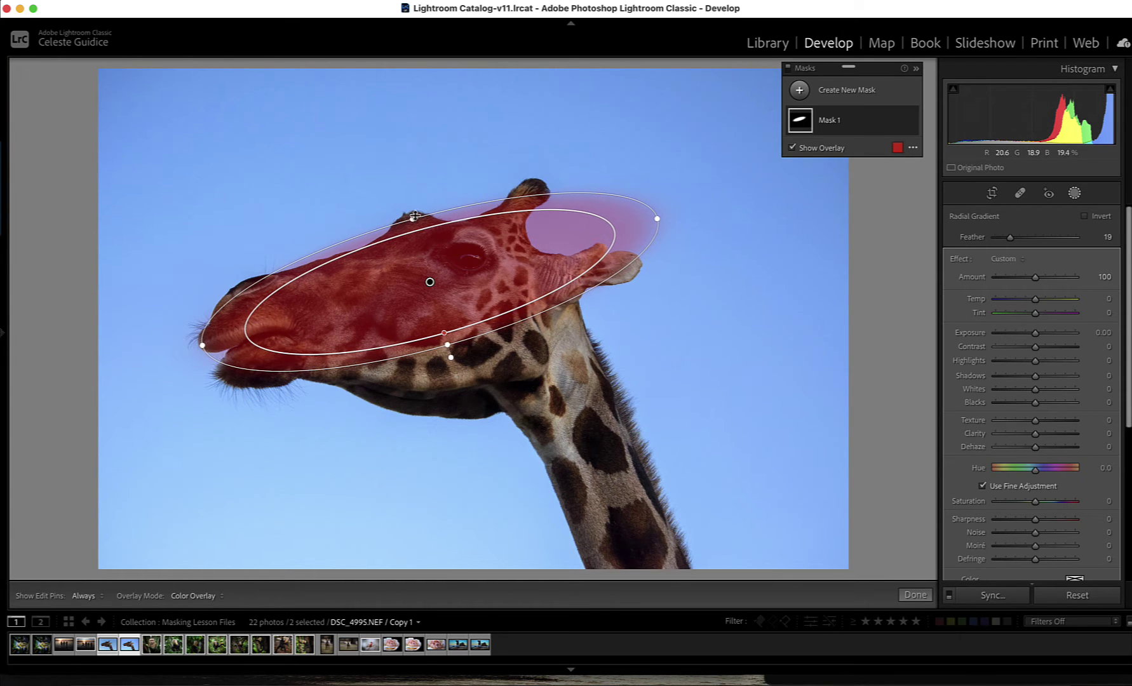
{"action": "left_click_drag", "start_coordinate": [413, 218], "coordinate": [388, 189]}
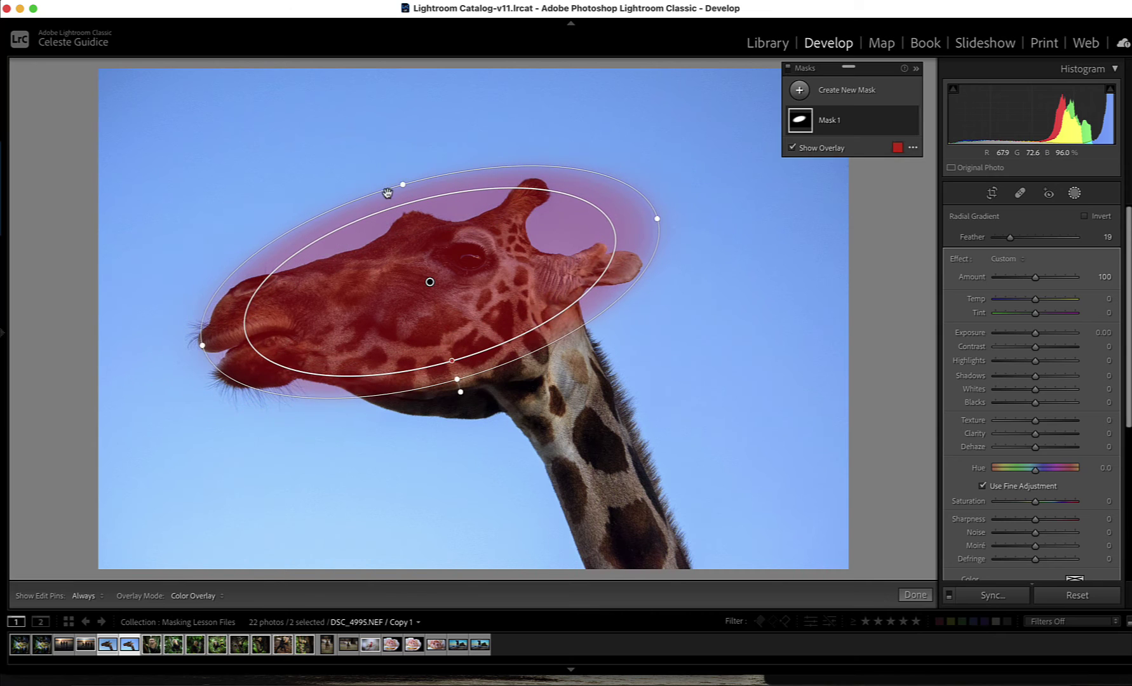
{"action": "left_click_drag", "start_coordinate": [457, 385], "coordinate": [470, 427]}
{"action": "left_click_drag", "start_coordinate": [430, 284], "coordinate": [376, 311]}
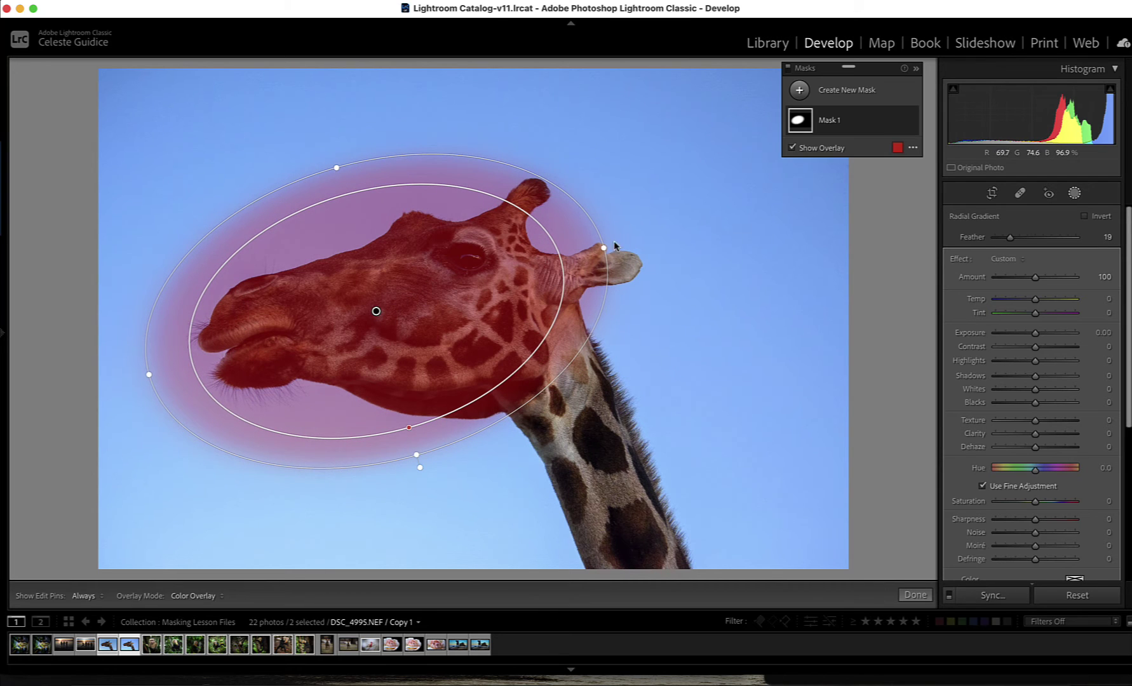
{"action": "left_click_drag", "start_coordinate": [599, 251], "coordinate": [640, 237]}
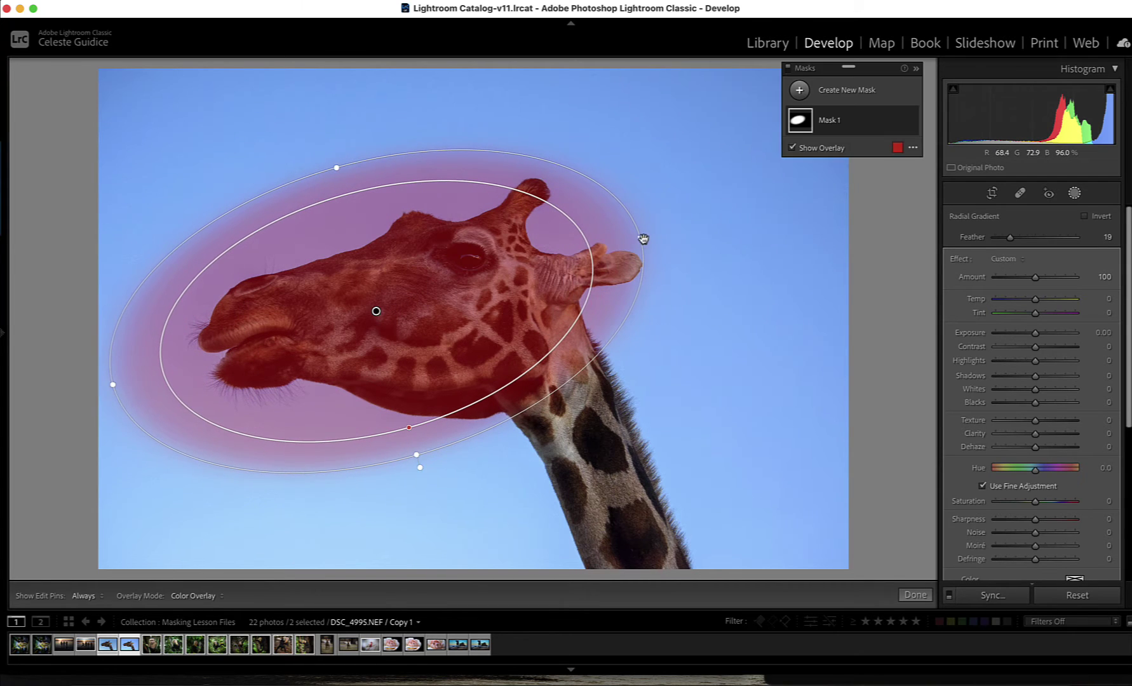
{"action": "left_click_drag", "start_coordinate": [376, 311], "coordinate": [412, 308]}
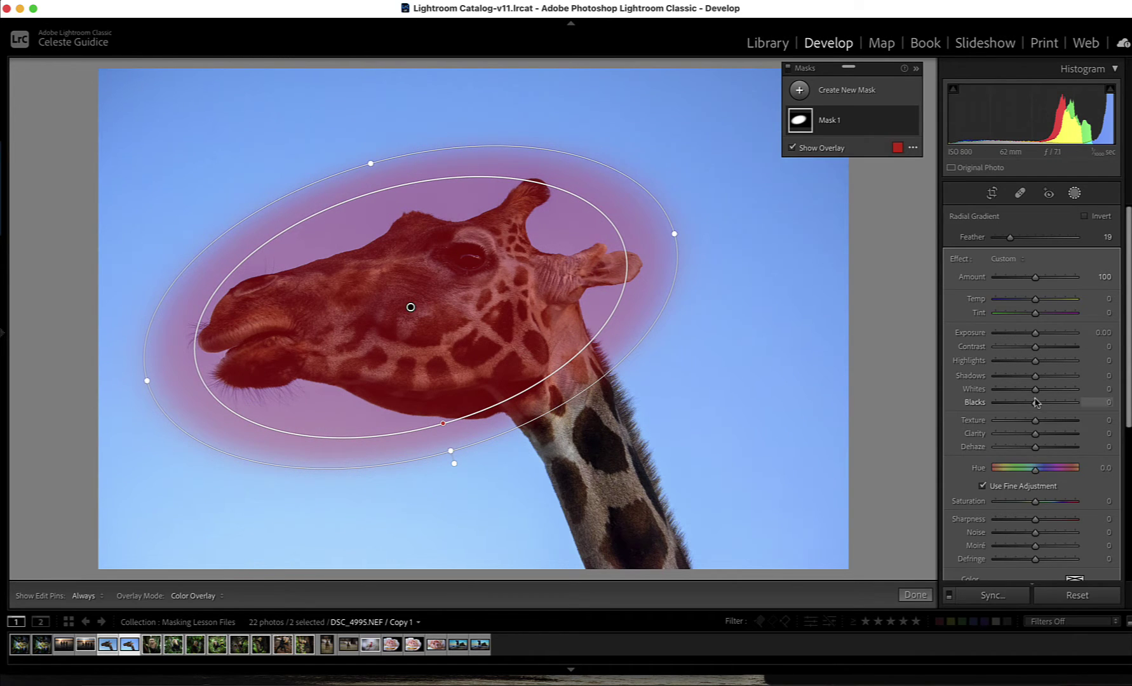
- Hide the mask overlay and set the radial mask's Whites to 51, Exposure 0.33, Saturation 8, Texture 10 and Sharpness 20
{"action": "key", "text": "o"}
{"action": "left_click_drag", "start_coordinate": [1036, 389], "coordinate": [1057, 394]}
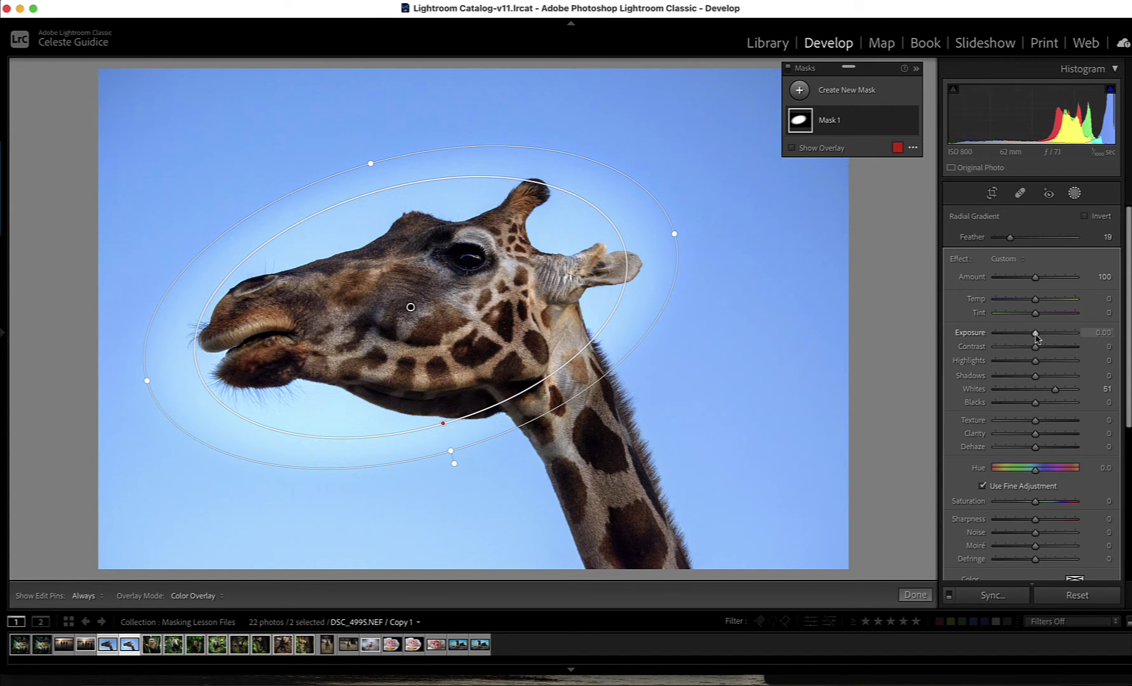
{"action": "left_click_drag", "start_coordinate": [1036, 333], "coordinate": [1039, 334]}
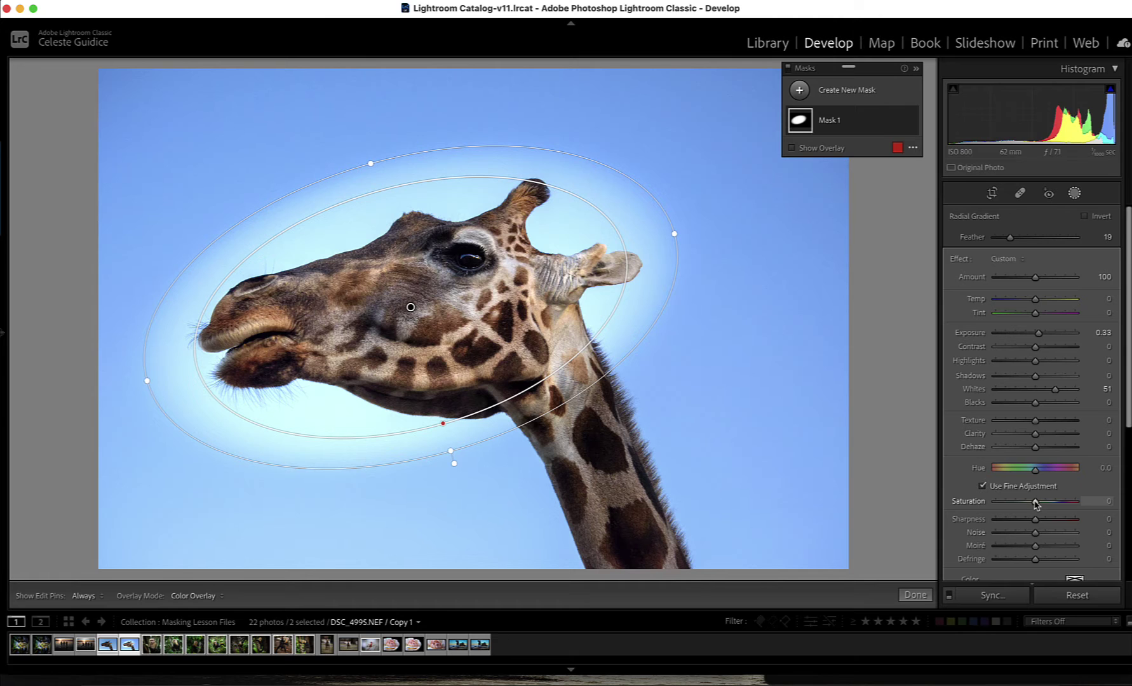
{"action": "left_click_drag", "start_coordinate": [1034, 502], "coordinate": [1039, 503]}
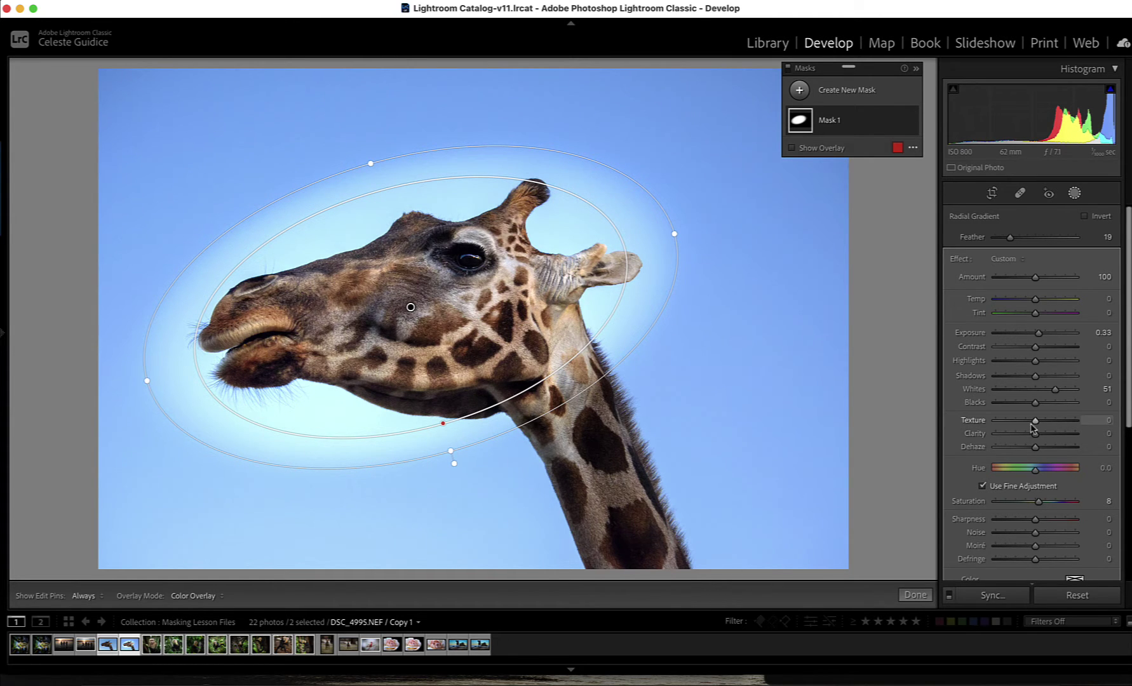
{"action": "left_click_drag", "start_coordinate": [1038, 422], "coordinate": [1040, 422]}
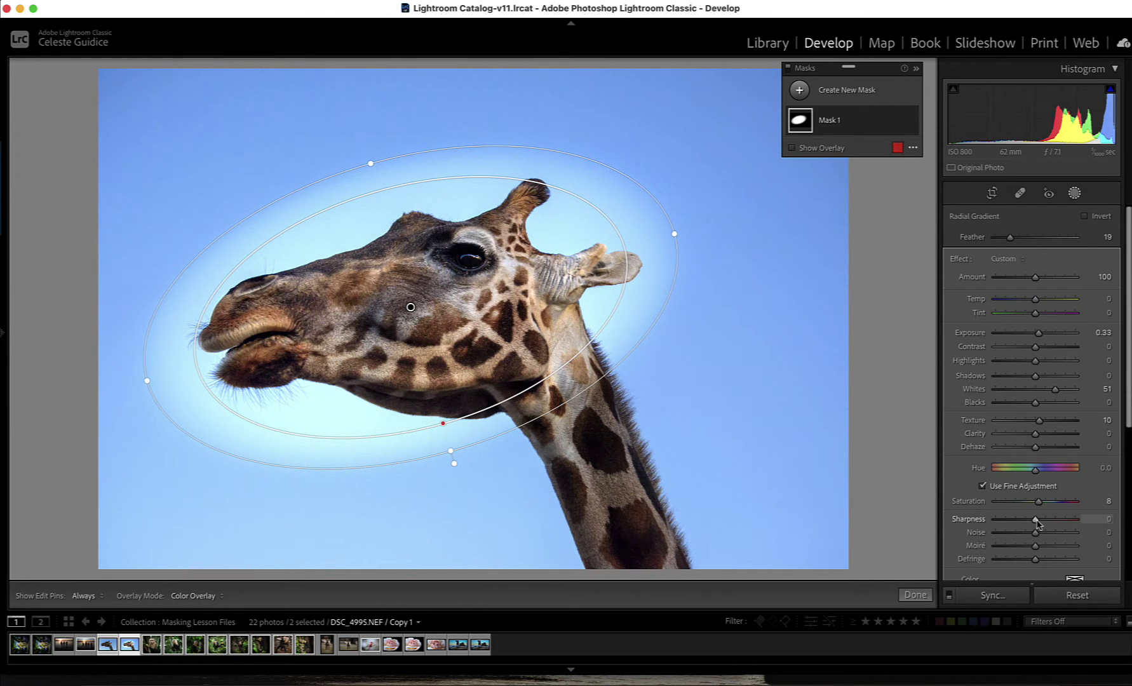
{"action": "left_click_drag", "start_coordinate": [1043, 521], "coordinate": [1045, 522]}
- Rename the radial gradient mask as Head and collapse its component list
{"action": "double_click", "coordinate": [830, 120]}
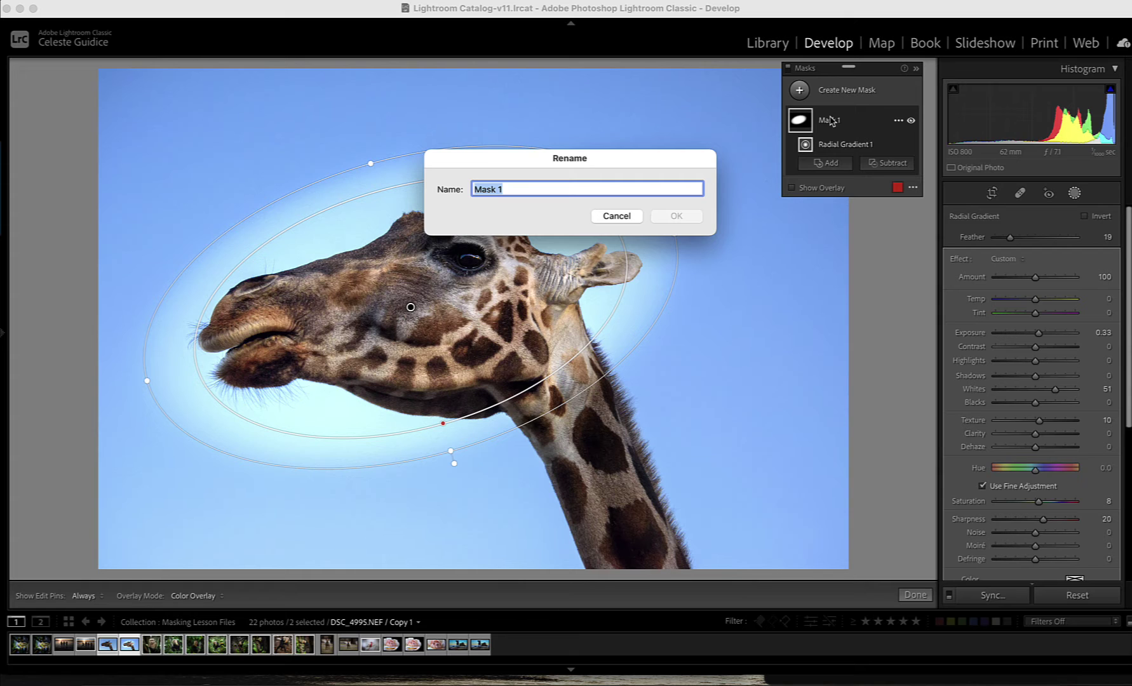
{"action": "type", "text": "Head"}
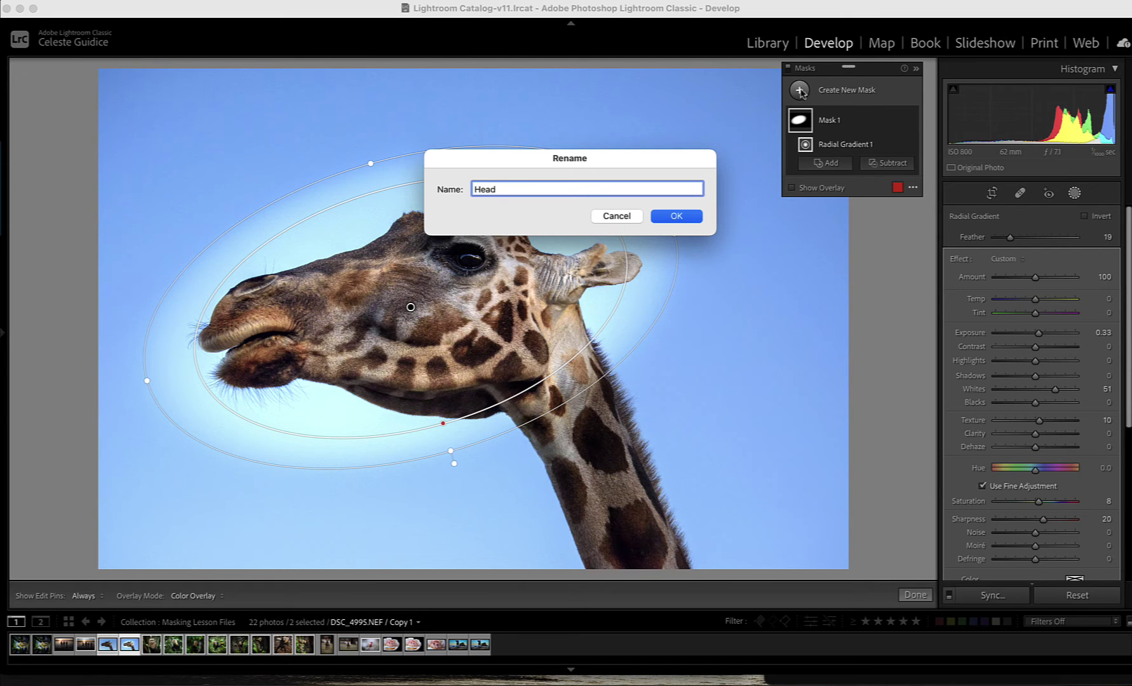
{"action": "left_click", "coordinate": [679, 215]}
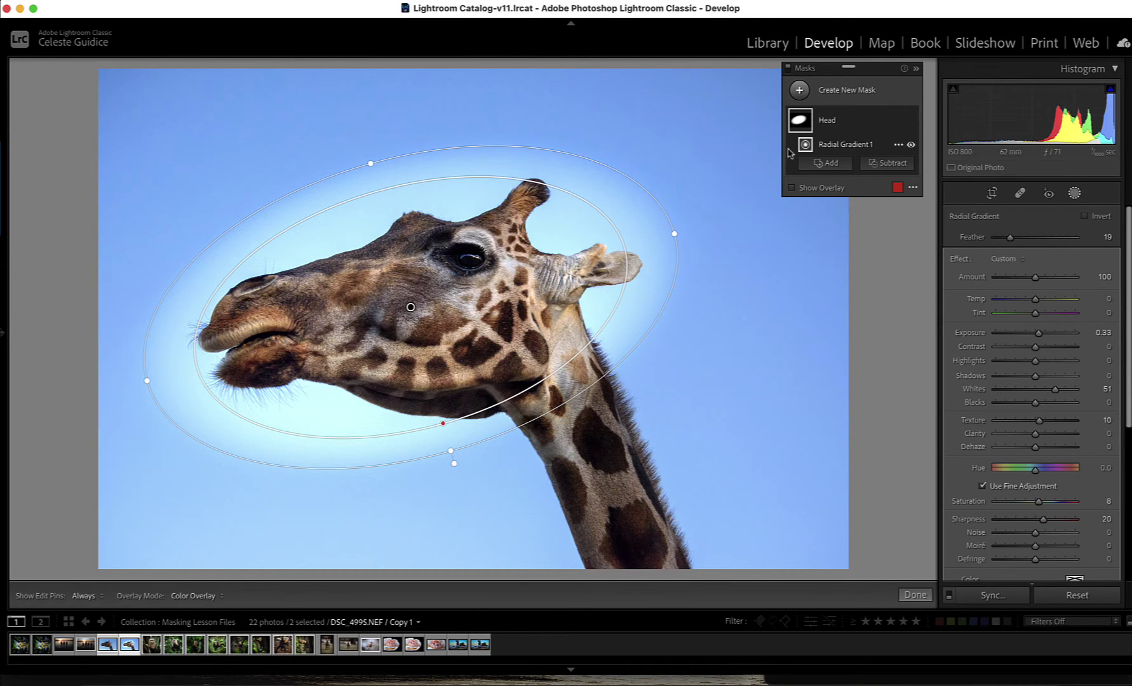
{"action": "left_click", "coordinate": [831, 122]}
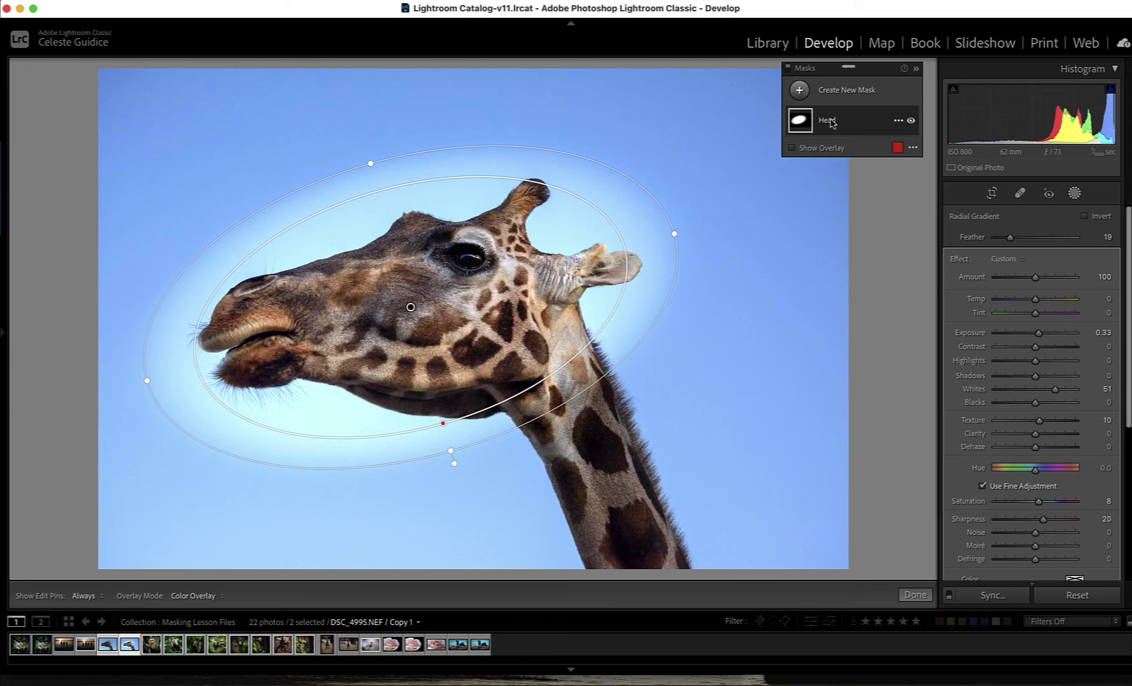
- Create a new brush mask with Auto Mask and size 6.0, and paint over the giraffe's eye
{"action": "left_click", "coordinate": [800, 93]}
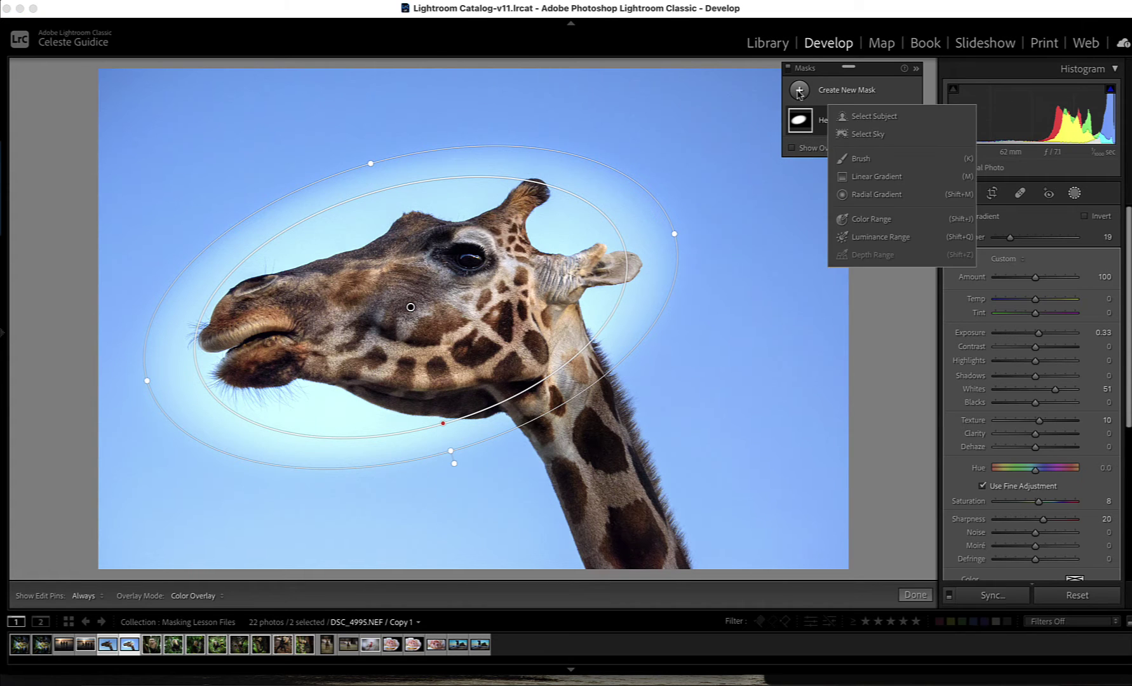
{"action": "left_click", "coordinate": [858, 159]}
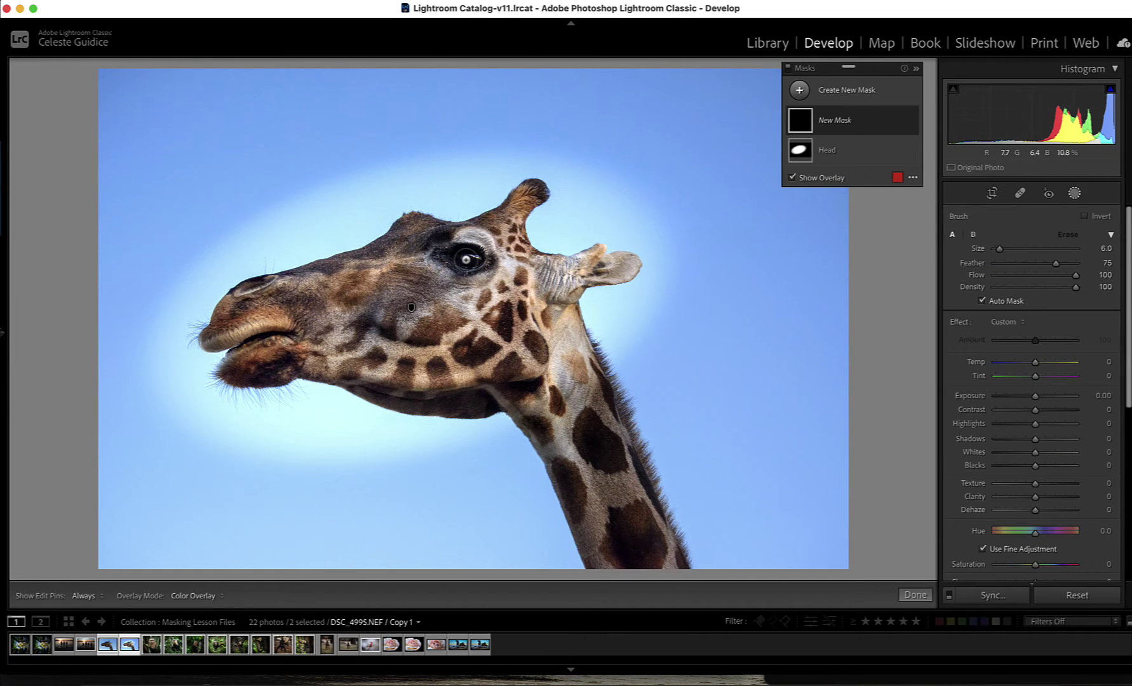
{"action": "key", "text": "h"}
{"action": "left_click_drag", "start_coordinate": [470, 257], "coordinate": [471, 258]}
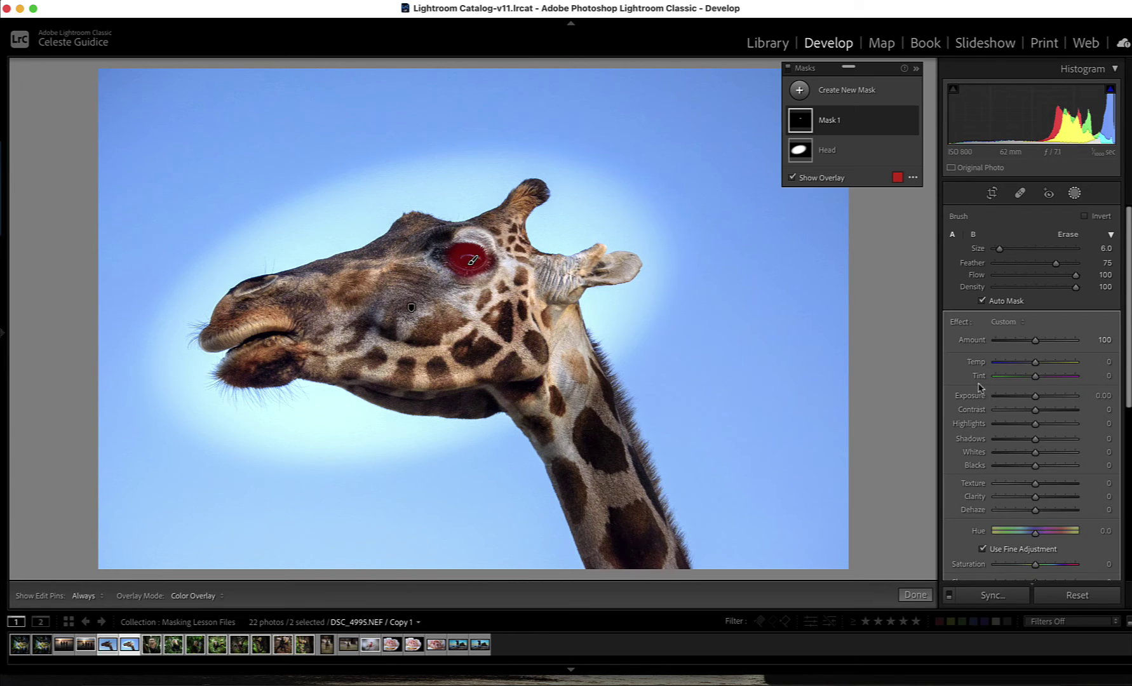
- Hide the mask overlay and set the eye mask's Exposure to 0.24, Whites 7, Texture 9 and Sharpness 8
{"action": "key", "text": "o"}
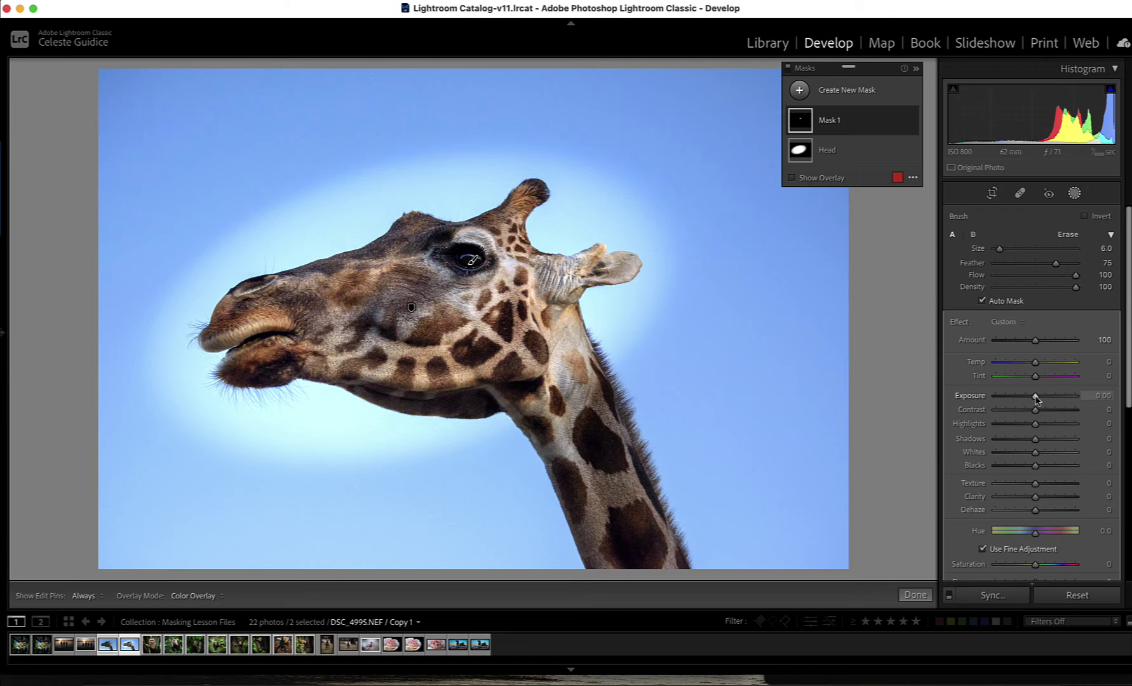
{"action": "left_click_drag", "start_coordinate": [1036, 396], "coordinate": [1039, 399]}
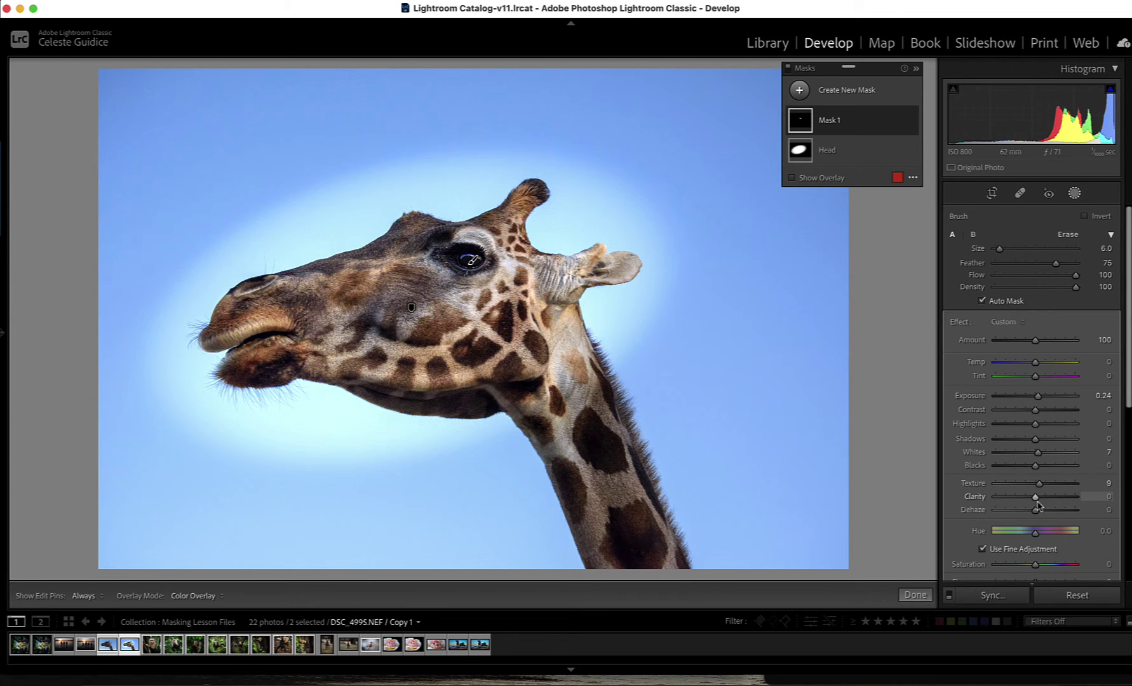
{"action": "scroll", "coordinate": [1018, 544], "scroll_direction": "down", "scroll_amount": 2}
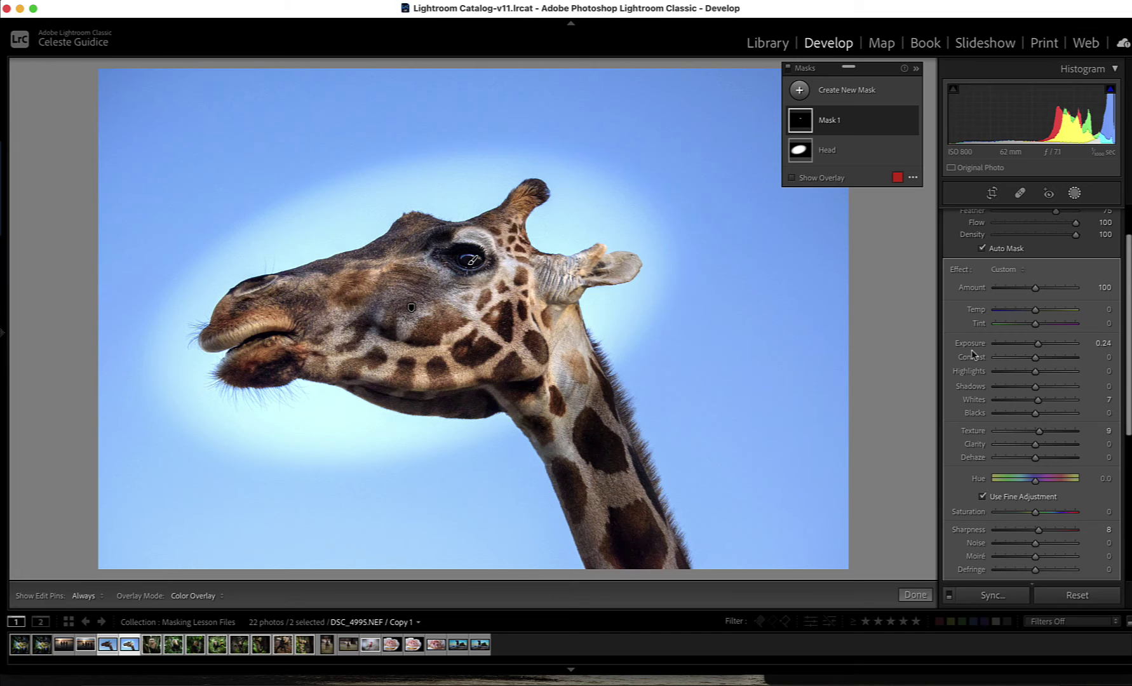
- Rename the eye's brush mask as Eye and collapse its component list
{"action": "double_click", "coordinate": [830, 122]}
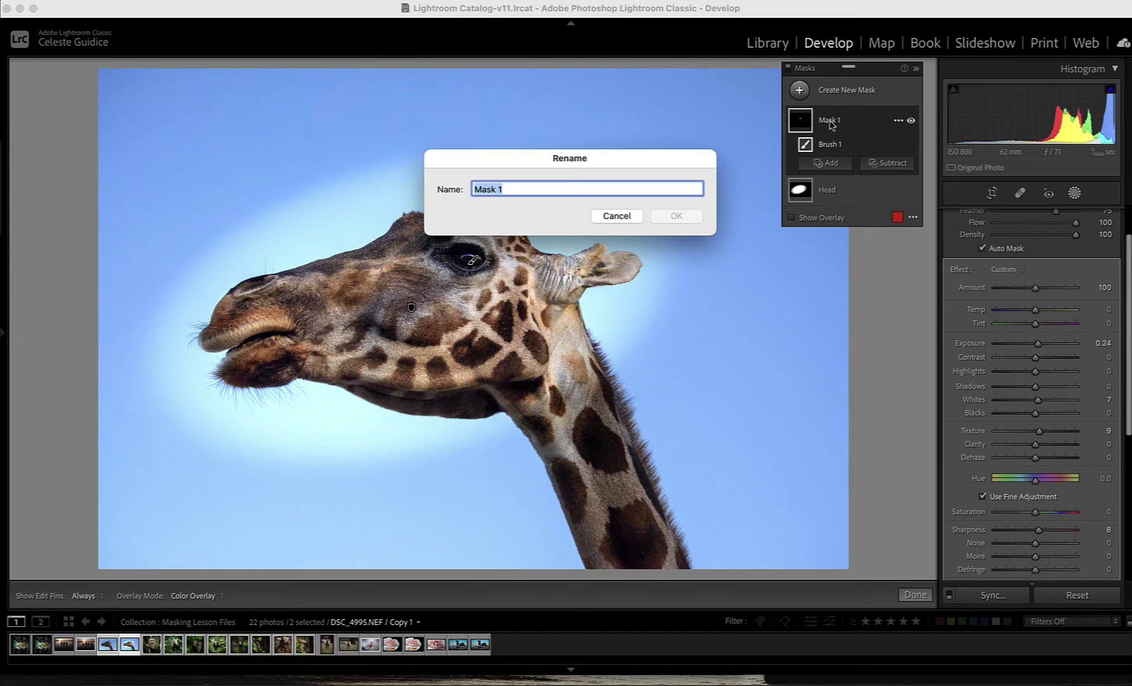
{"action": "type", "text": "Eye"}
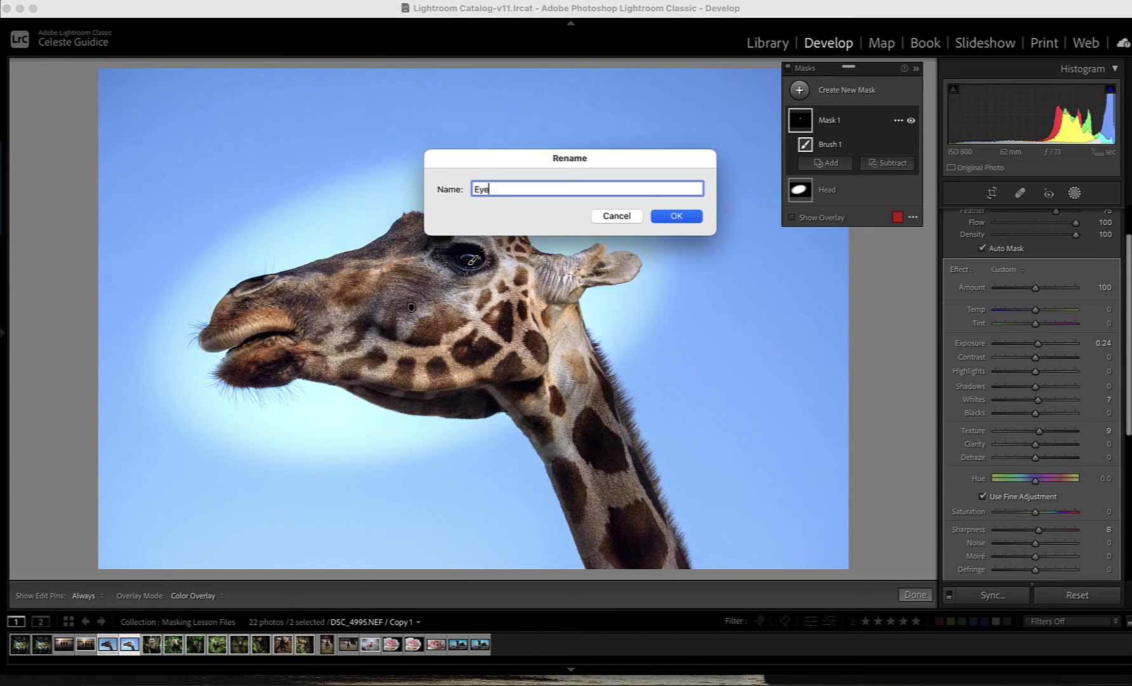
{"action": "left_click", "coordinate": [675, 216]}
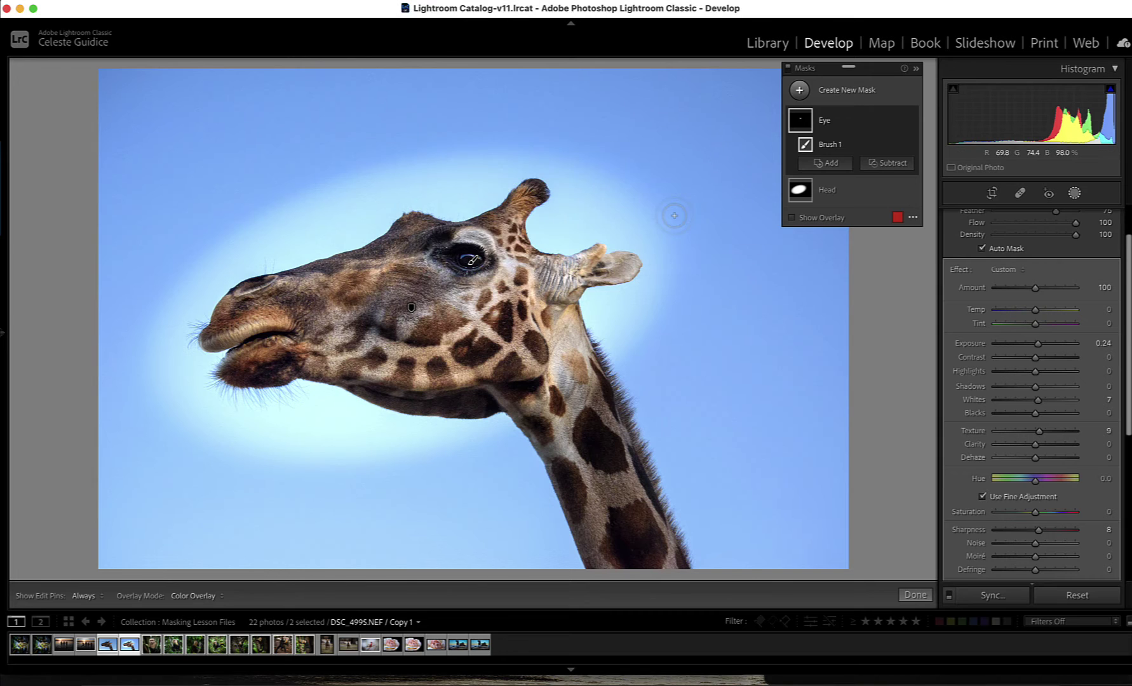
{"action": "left_click", "coordinate": [824, 124]}
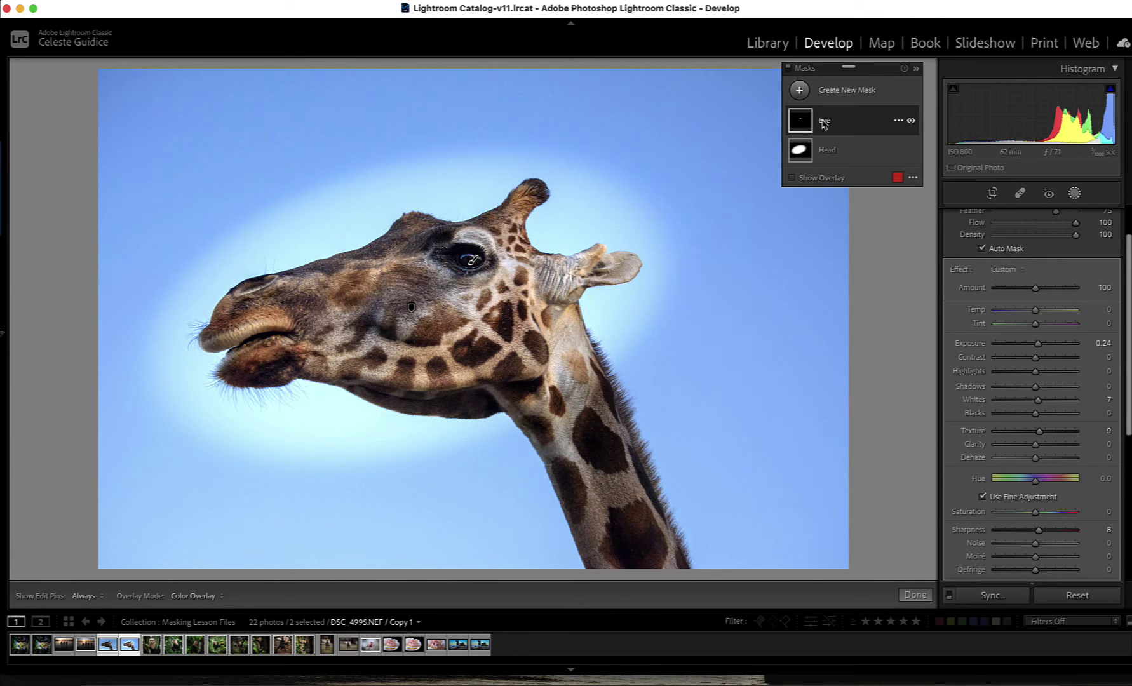
- Create a new brush mask with Auto Mask and paint over the giraffe's lower jaw underside and neck
{"action": "left_click", "coordinate": [800, 90]}
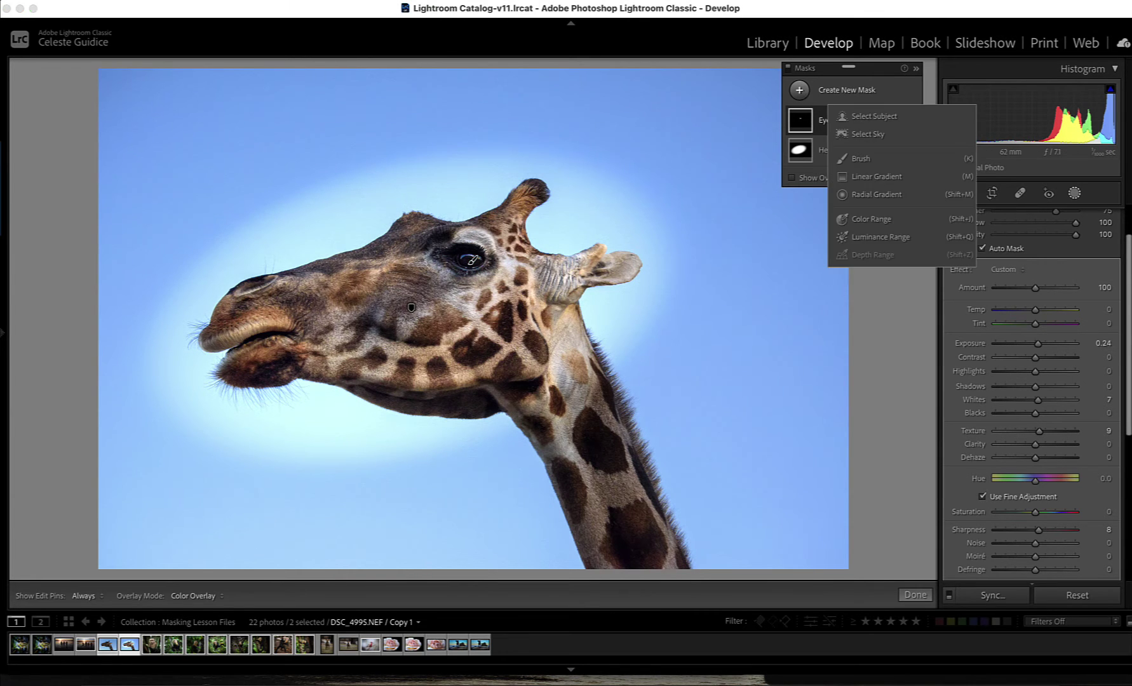
{"action": "left_click", "coordinate": [857, 164]}
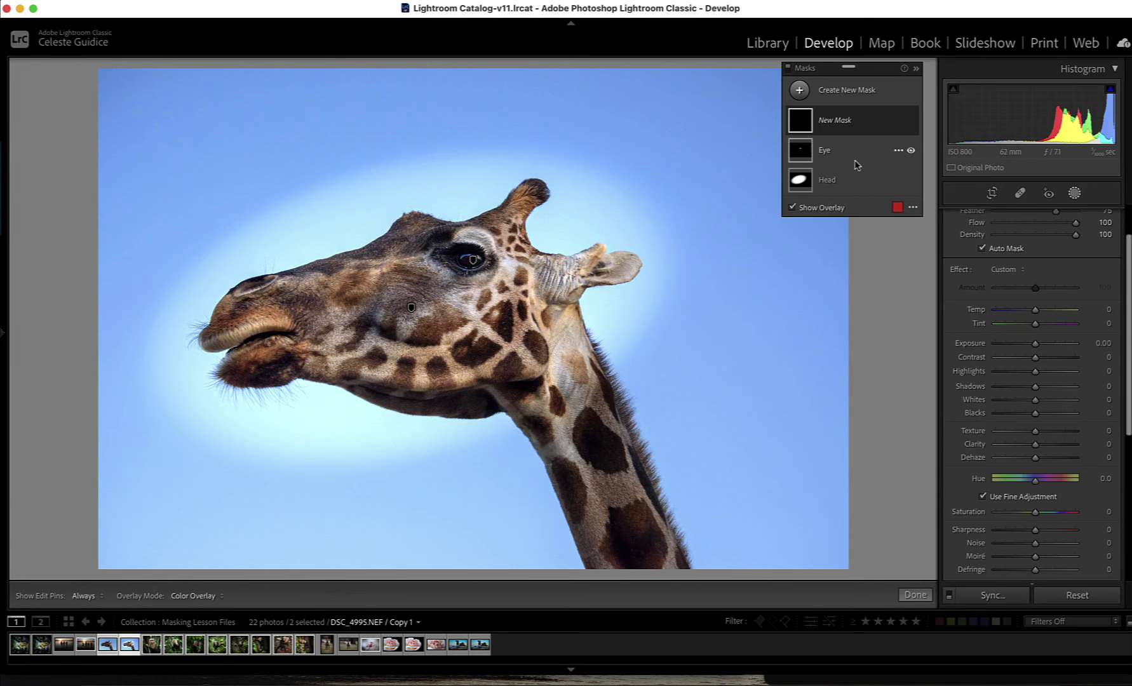
{"action": "mouse_move", "coordinate": [383, 380]}
{"action": "left_mouse_down"}
{"action": "mouse_move", "coordinate": [379, 394]}
{"action": "mouse_move", "coordinate": [425, 406]}
{"action": "mouse_move", "coordinate": [512, 401]}
{"action": "left_mouse_up"}
{"action": "key", "text": "h"}
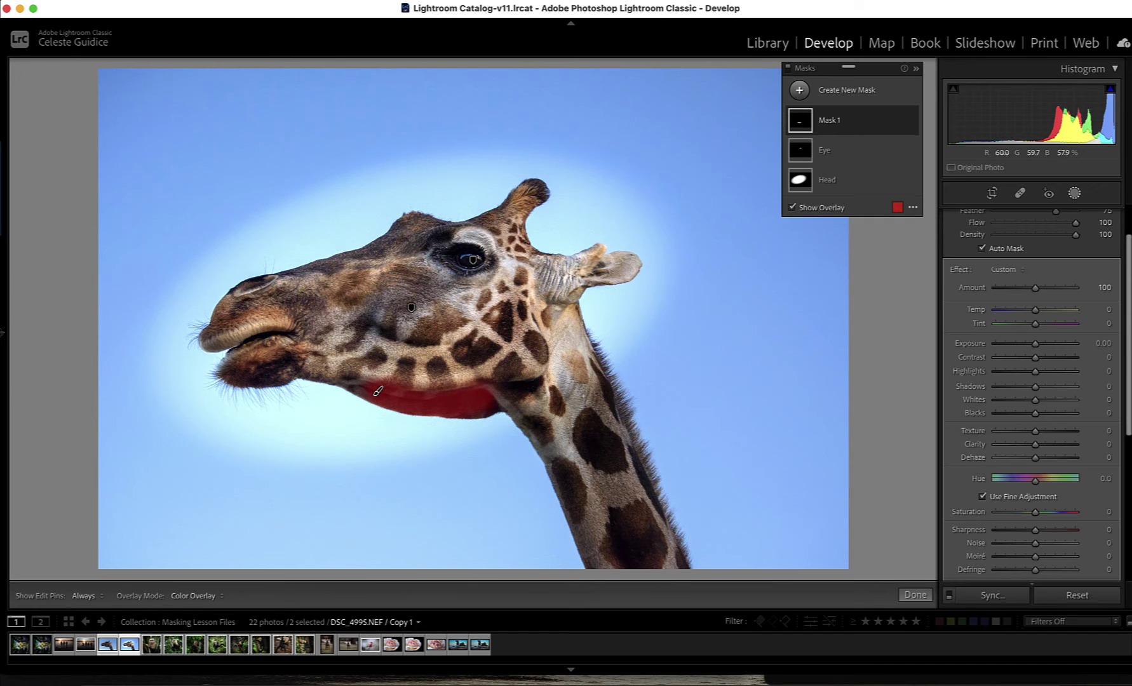
{"action": "mouse_move", "coordinate": [595, 385]}
{"action": "left_mouse_down"}
{"action": "mouse_move", "coordinate": [557, 408]}
{"action": "mouse_move", "coordinate": [578, 404]}
{"action": "mouse_move", "coordinate": [536, 428]}
{"action": "mouse_move", "coordinate": [610, 564]}
{"action": "mouse_move", "coordinate": [589, 452]}
{"action": "mouse_move", "coordinate": [645, 586]}
{"action": "mouse_move", "coordinate": [589, 415]}
{"action": "mouse_move", "coordinate": [651, 539]}
{"action": "mouse_move", "coordinate": [595, 404]}
{"action": "mouse_move", "coordinate": [681, 569]}
{"action": "mouse_move", "coordinate": [645, 524]}
{"action": "mouse_move", "coordinate": [587, 372]}
{"action": "left_mouse_up"}
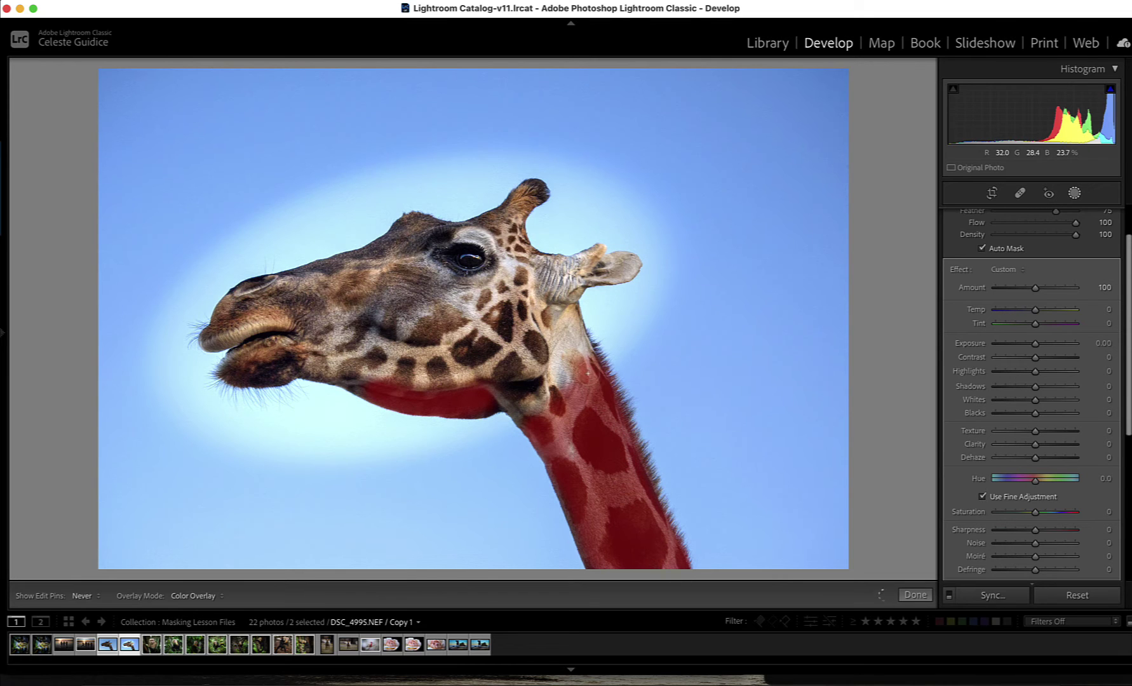
{"action": "left_click_drag", "start_coordinate": [555, 415], "coordinate": [556, 416]}
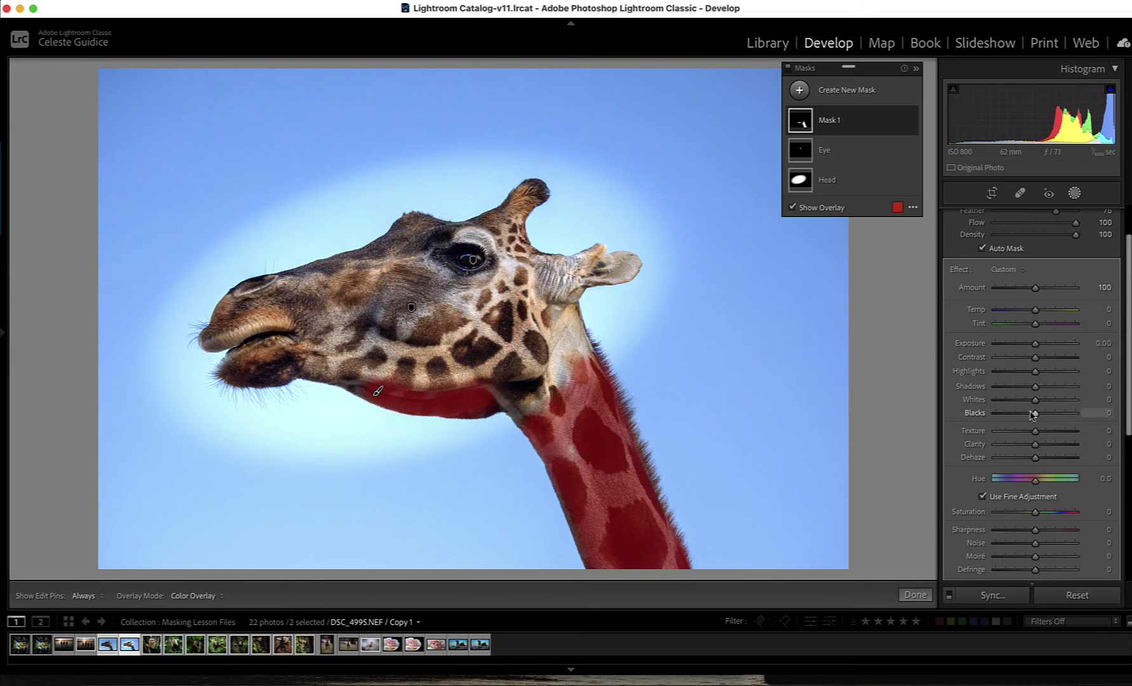
- Hide the mask overlay and set the jaw and neck mask's Shadows to 18, Whites 11, Texture 10 and Exposure 0.09
{"action": "key", "text": "o"}
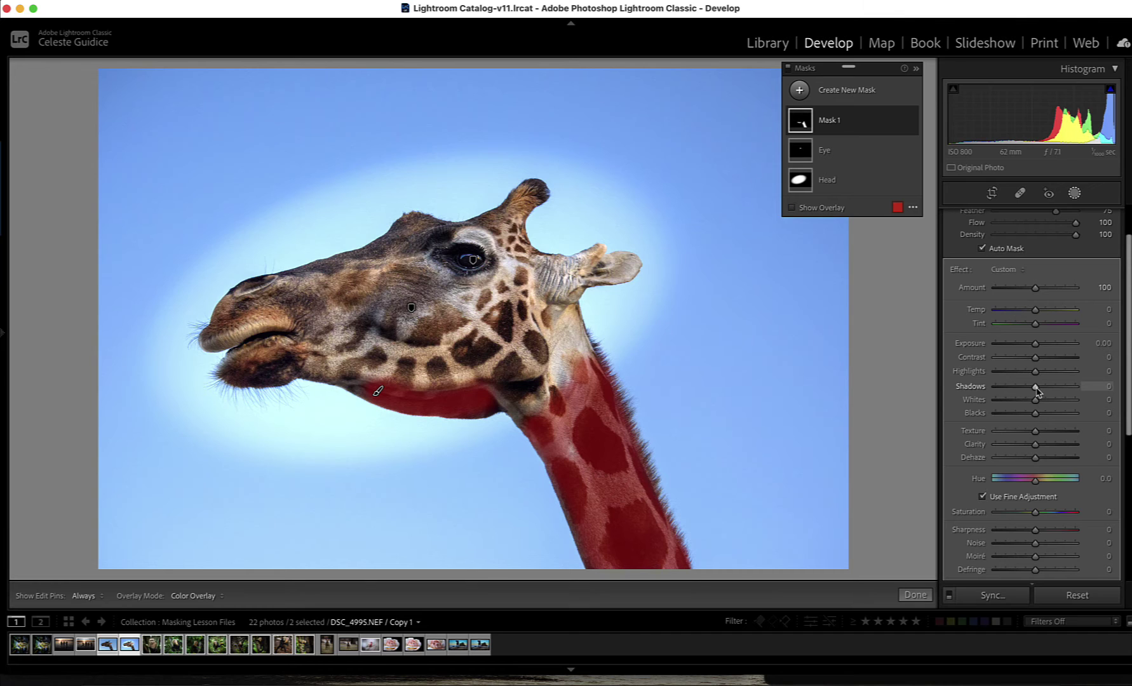
{"action": "left_click_drag", "start_coordinate": [1038, 392], "coordinate": [1045, 392]}
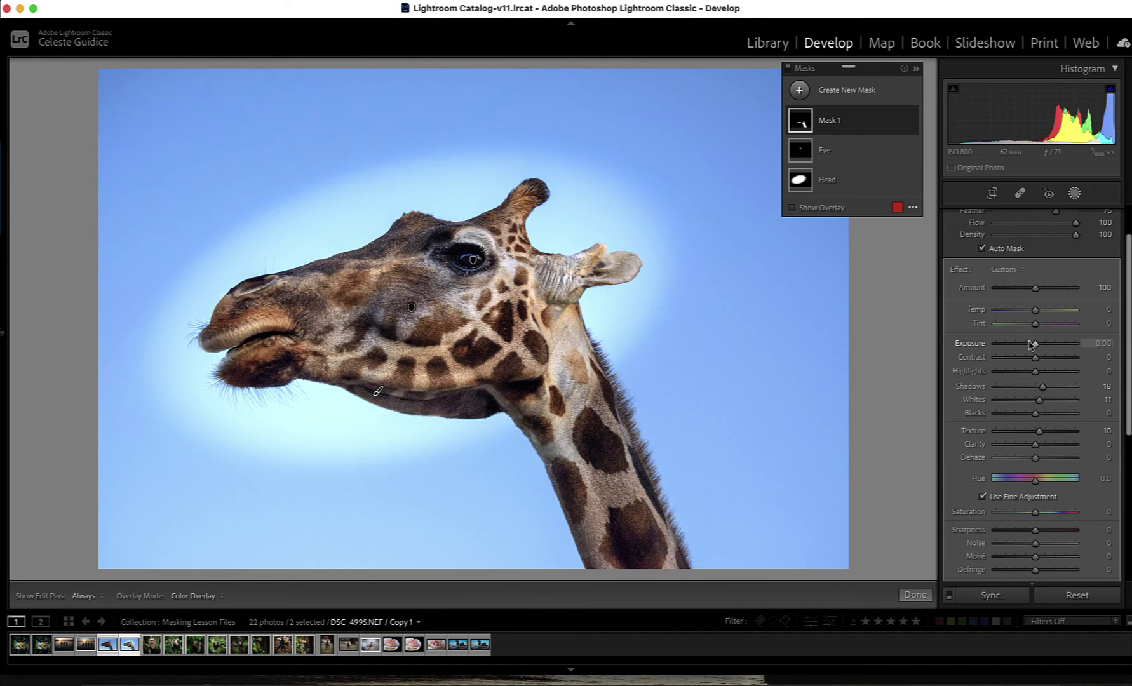
{"action": "left_click_drag", "start_coordinate": [1036, 347], "coordinate": [1038, 347]}
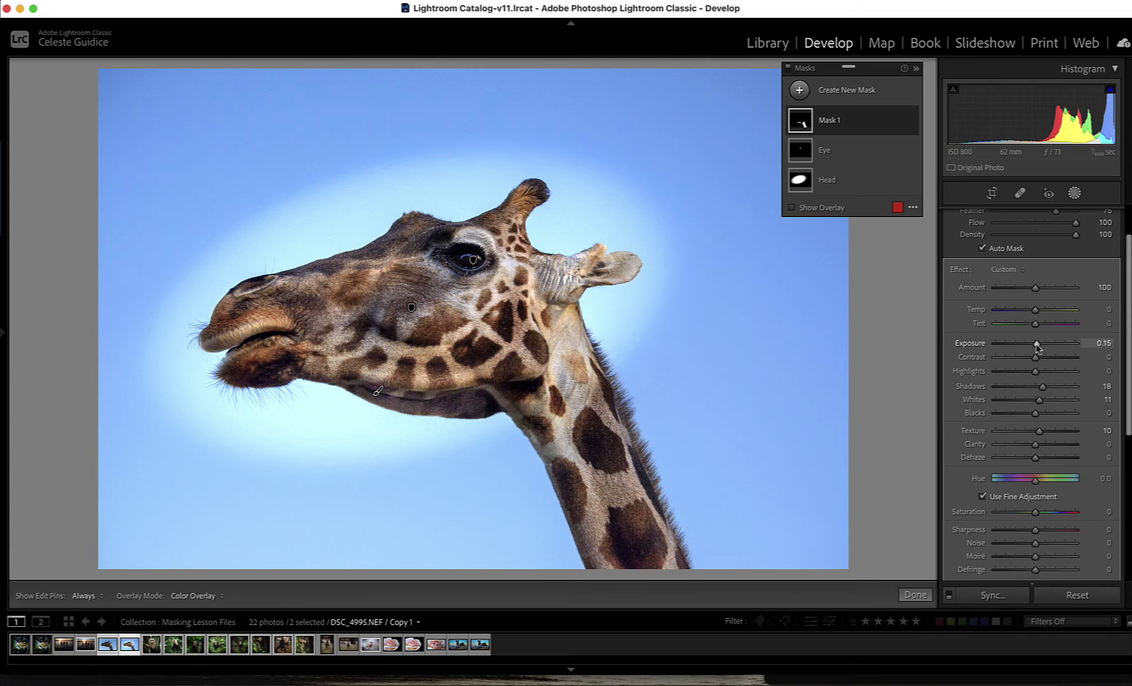
{"action": "left_click_drag", "start_coordinate": [1037, 347], "coordinate": [1037, 347]}
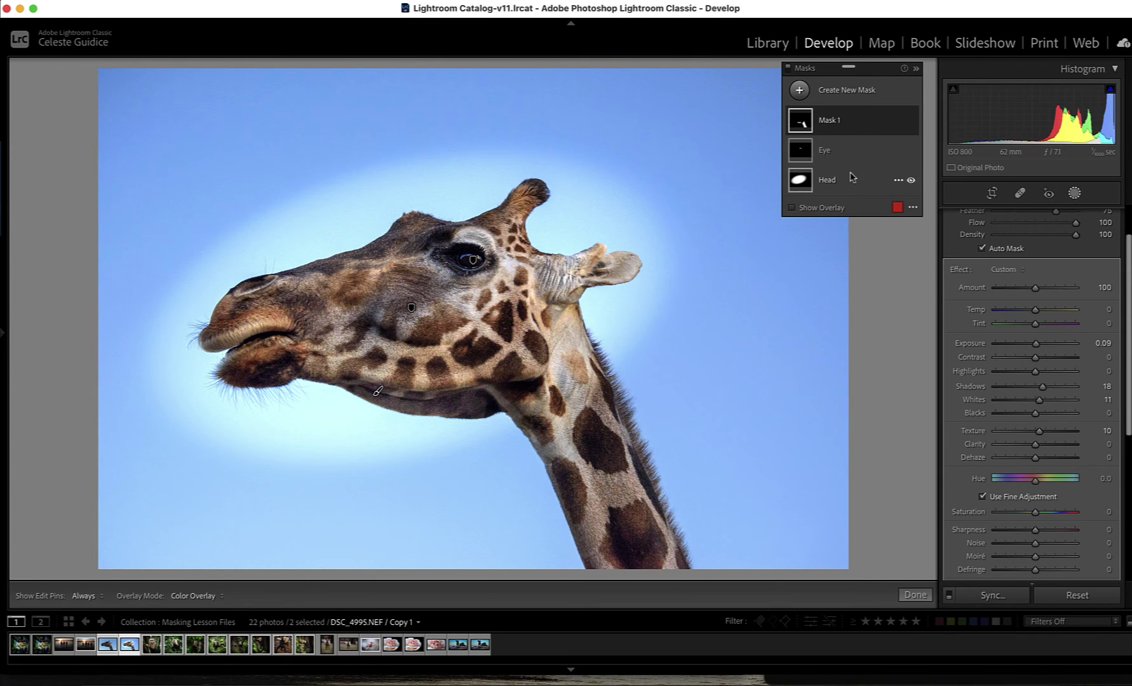
- Rename the jaw and neck brush mask as Neck and collapse its component list
{"action": "left_click", "coordinate": [825, 123]}
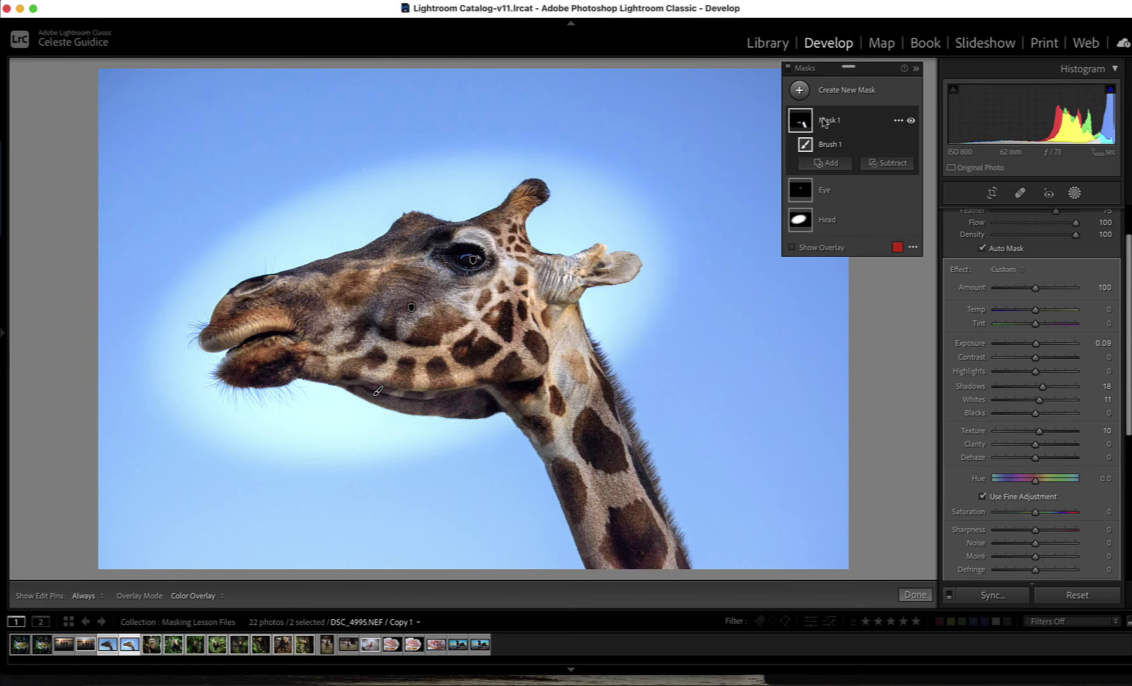
{"action": "double_click", "coordinate": [825, 123]}
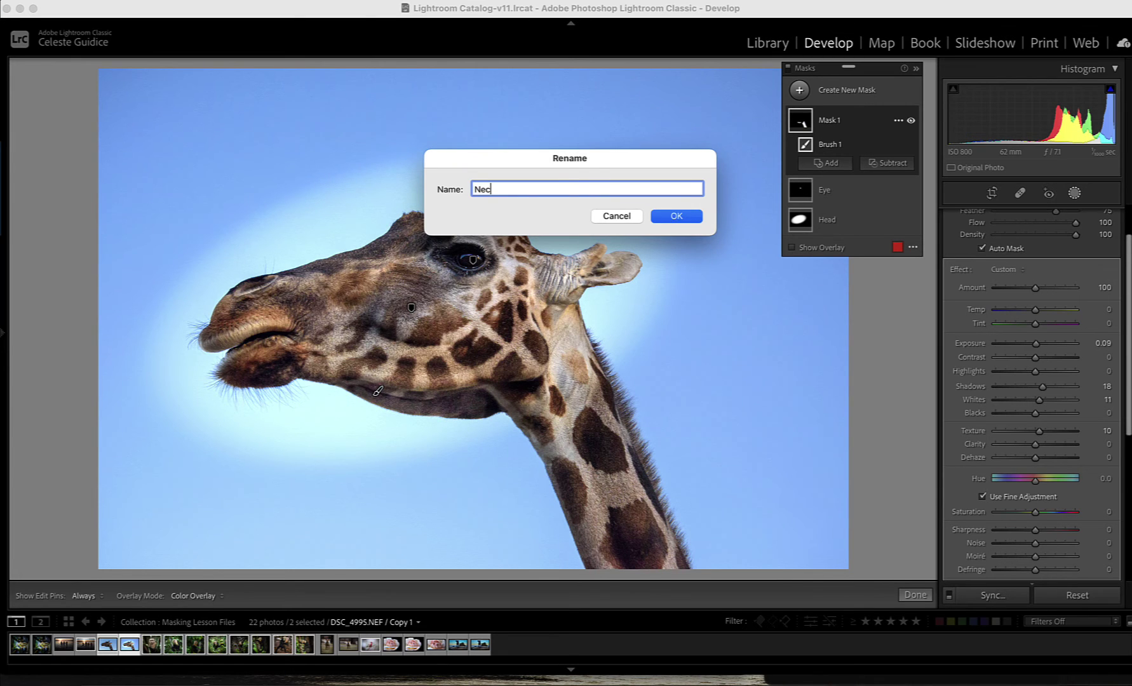
{"action": "left_click", "coordinate": [677, 216]}
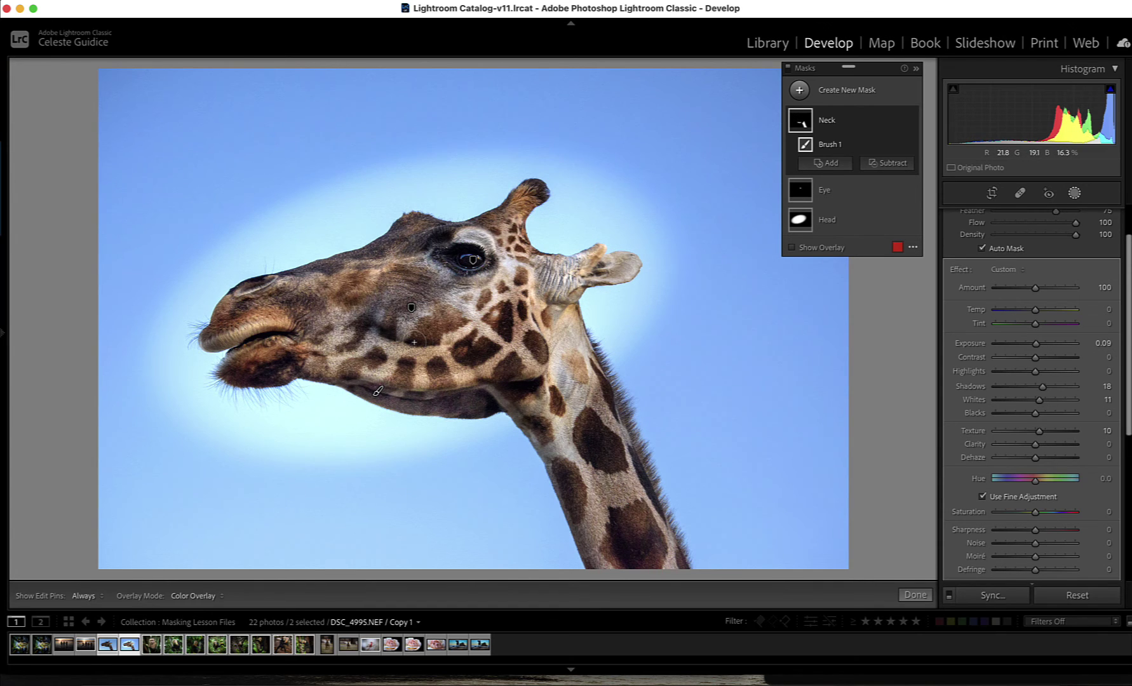
{"action": "left_click", "coordinate": [830, 130]}
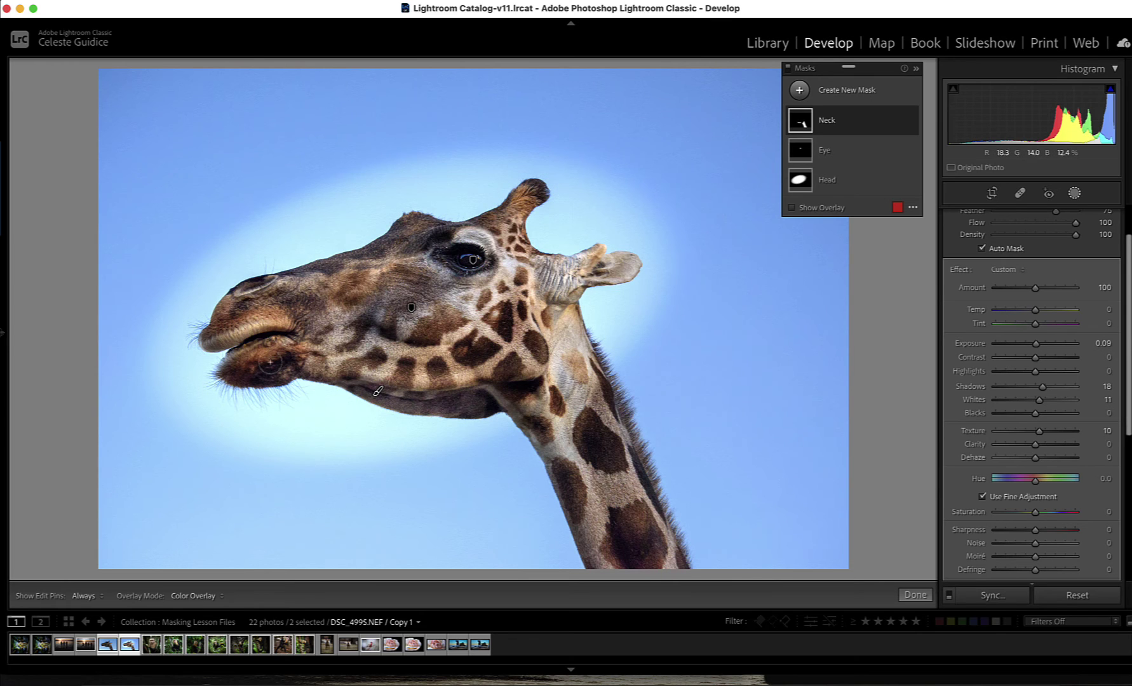
- Intersect the Head mask with Select Subject to restrict its radial gradient to the giraffe
{"action": "left_click", "coordinate": [830, 183]}
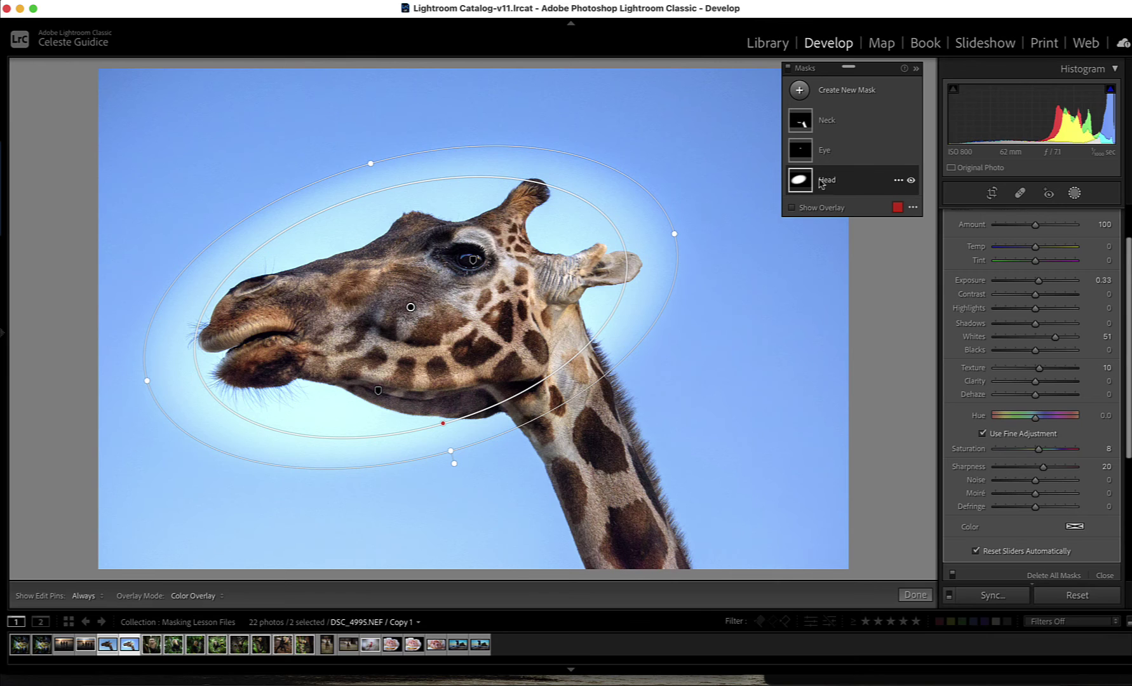
{"action": "left_click", "coordinate": [898, 183]}
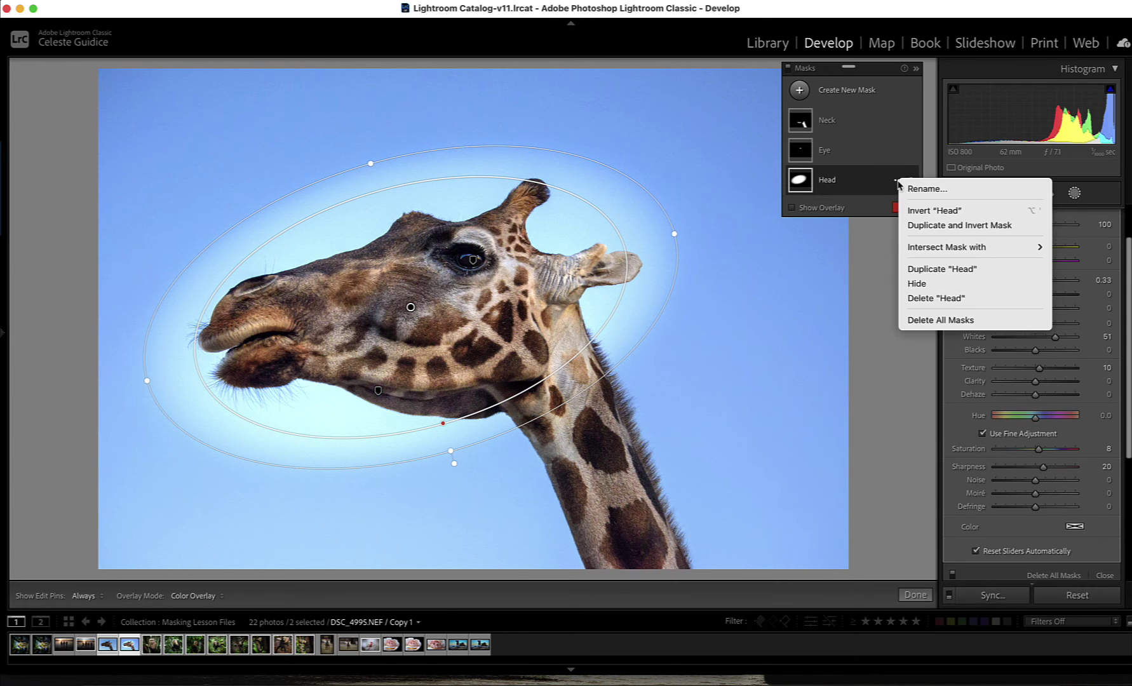
{"action": "mouse_move", "coordinate": [946, 253]}
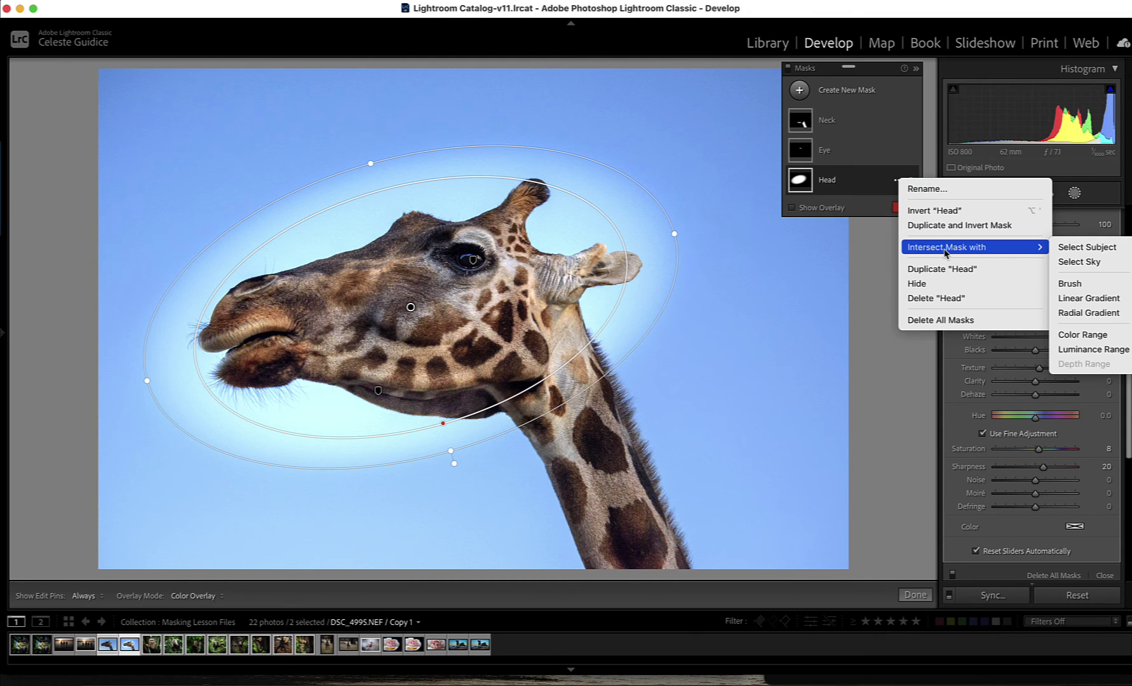
{"action": "left_click", "coordinate": [1070, 252]}
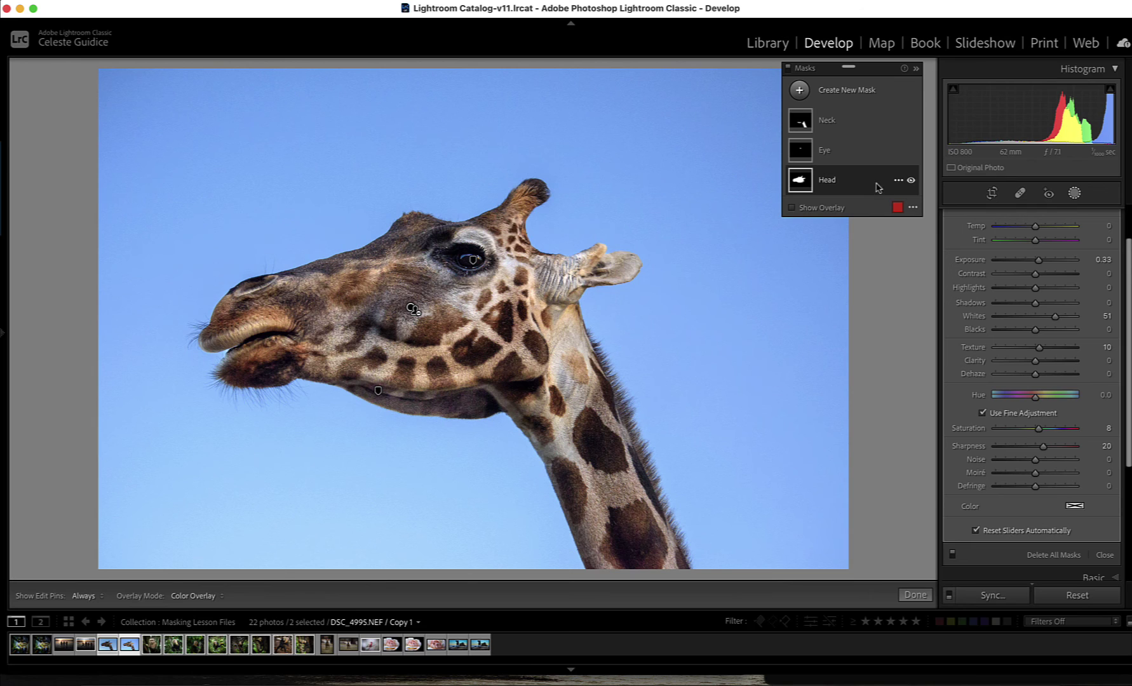
- Expand the Head mask's components and show its overlay in White on Black mode
{"action": "left_click", "coordinate": [828, 185]}
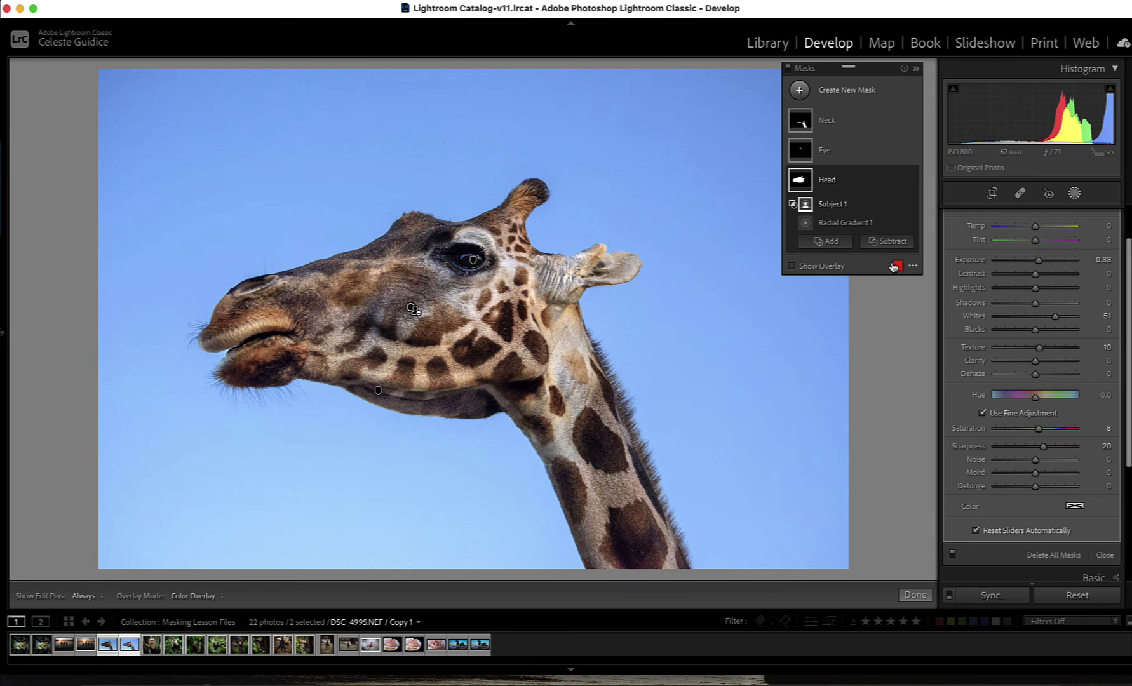
{"action": "left_click", "coordinate": [914, 267]}
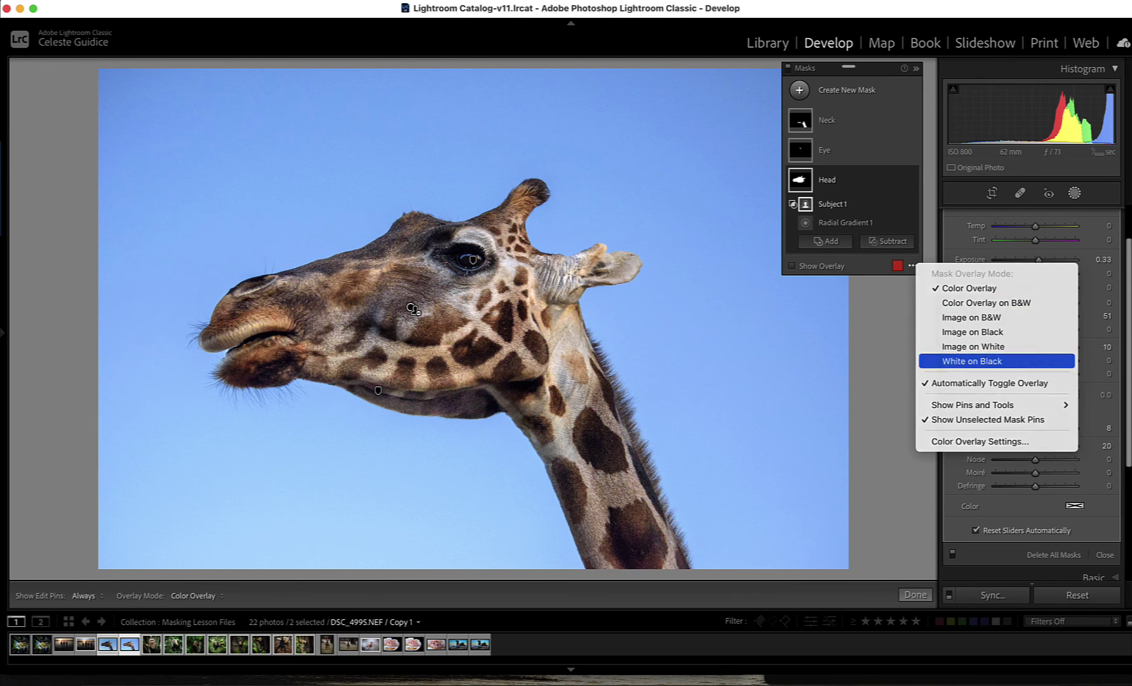
{"action": "left_click", "coordinate": [942, 361]}
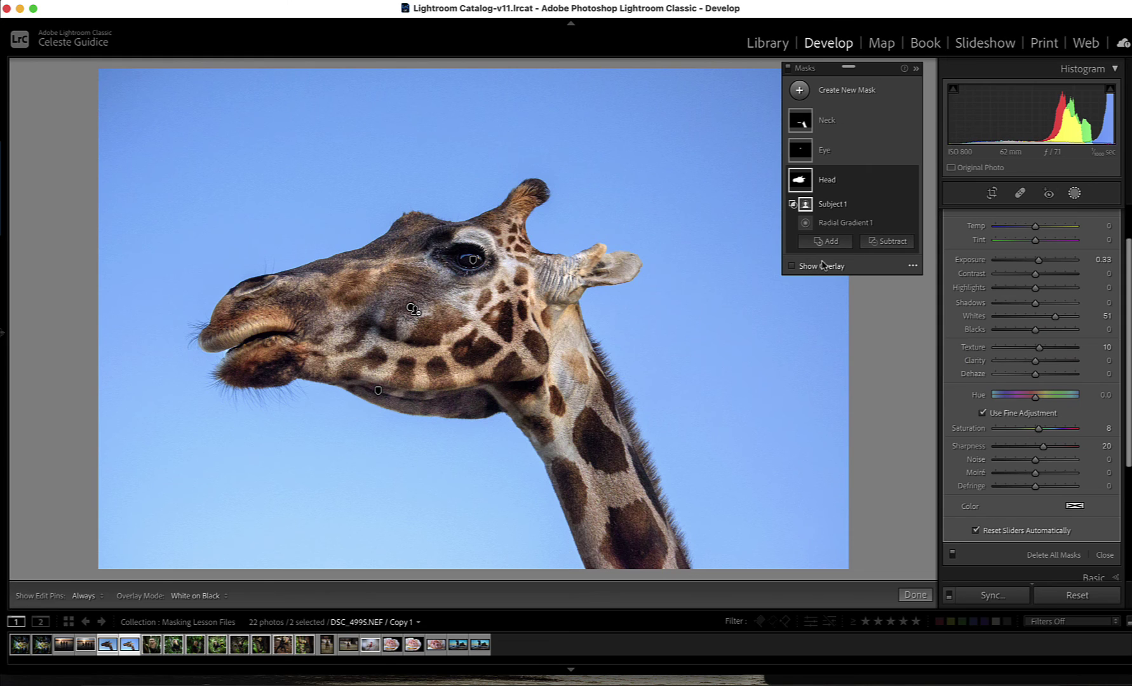
{"action": "left_click", "coordinate": [792, 267]}
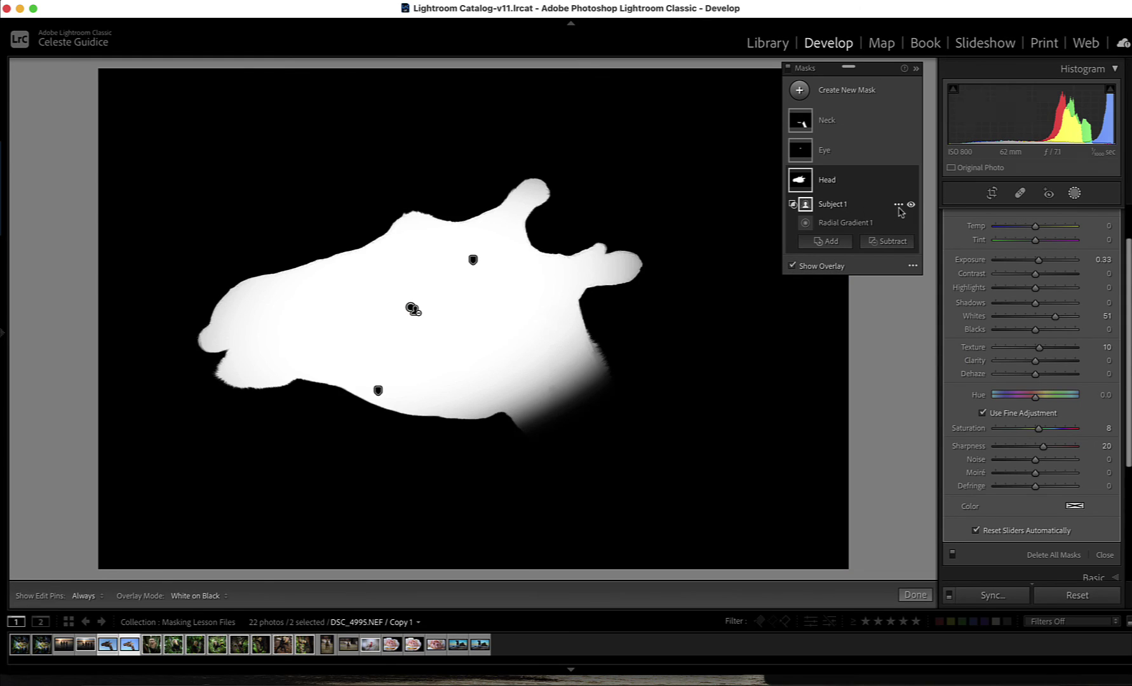
- Compare the Head mask with and without its Subject 1 component, and hide the overlay
{"action": "mouse_move", "coordinate": [899, 227]}
{"action": "left_click", "coordinate": [911, 205]}
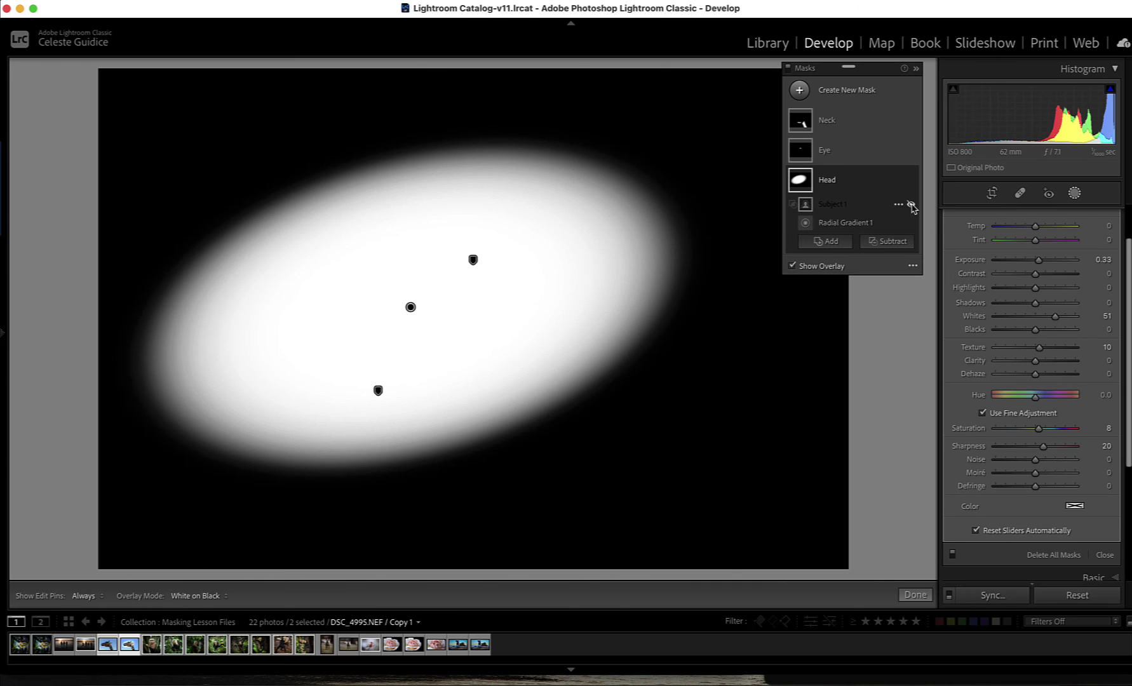
{"action": "left_click", "coordinate": [912, 205]}
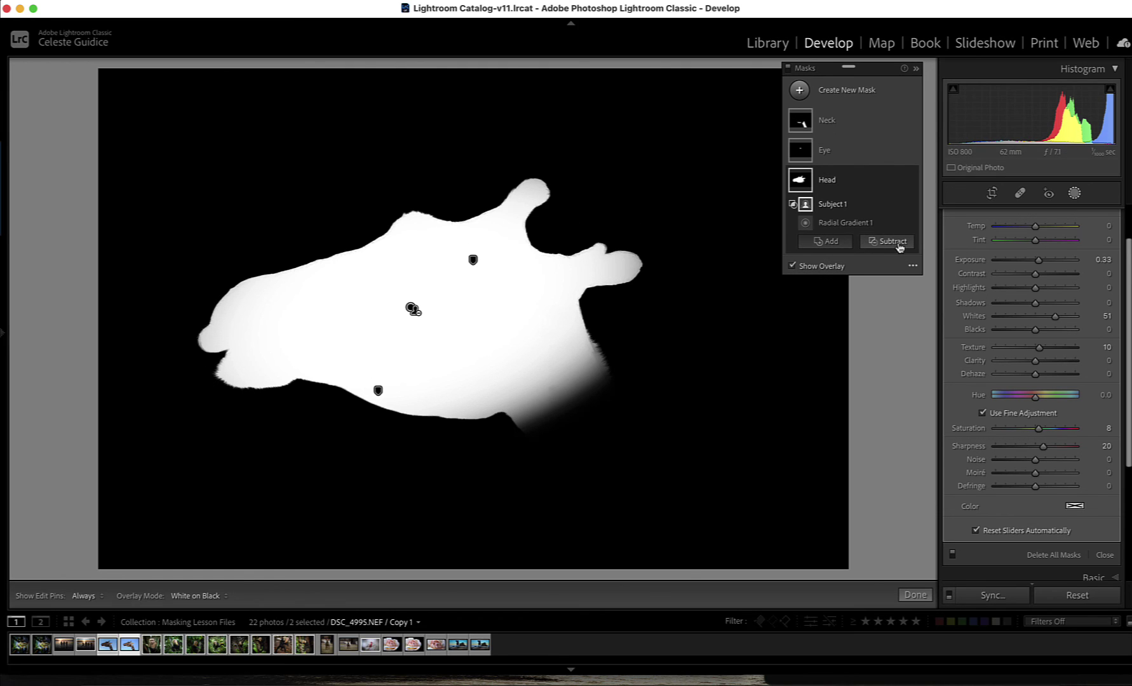
{"action": "left_click", "coordinate": [790, 267]}
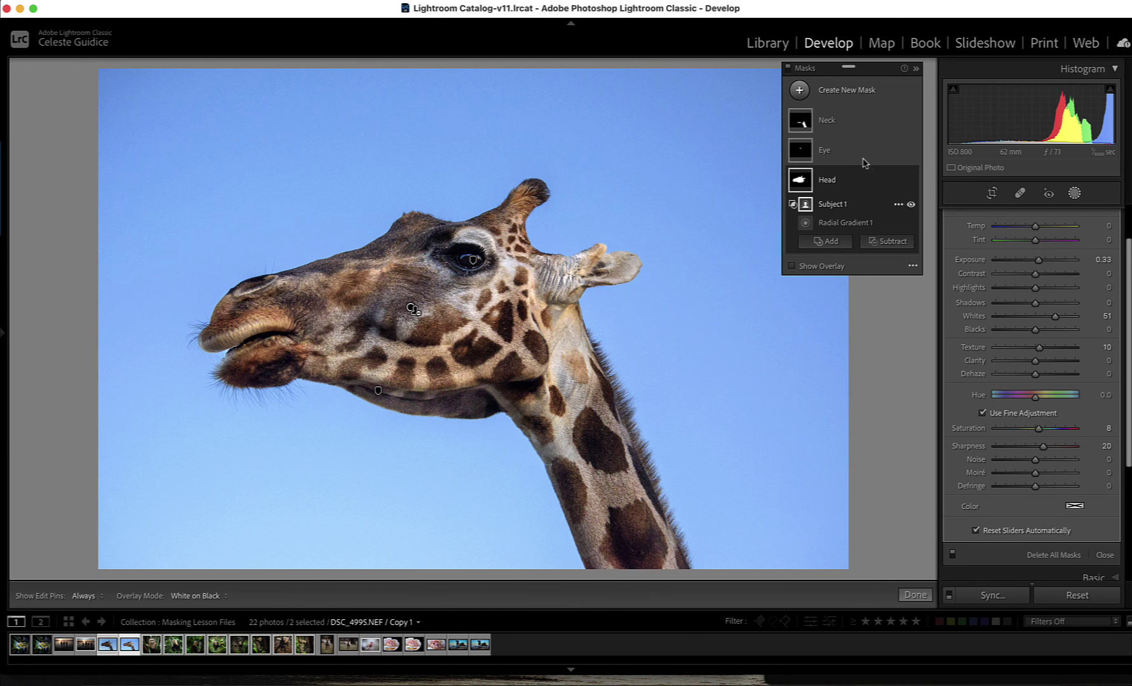
- Dock the floating Masks panel above the adjustment sliders and finish masking
{"action": "left_click_drag", "start_coordinate": [849, 65], "coordinate": [1016, 207]}
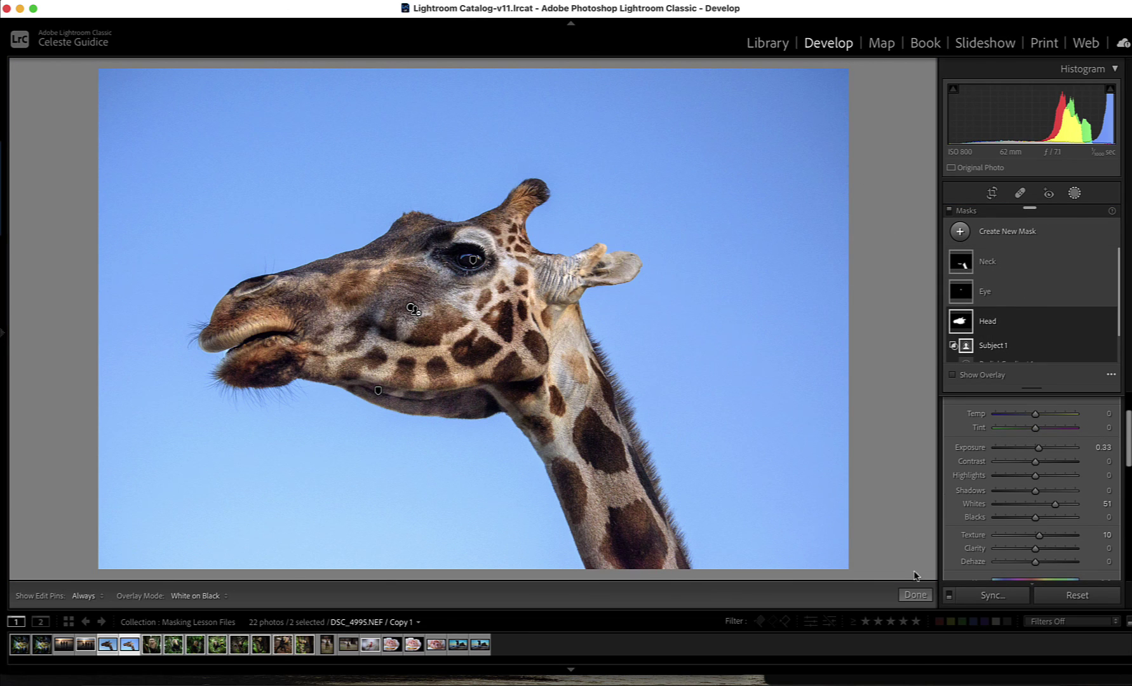
{"action": "left_click", "coordinate": [916, 595]}
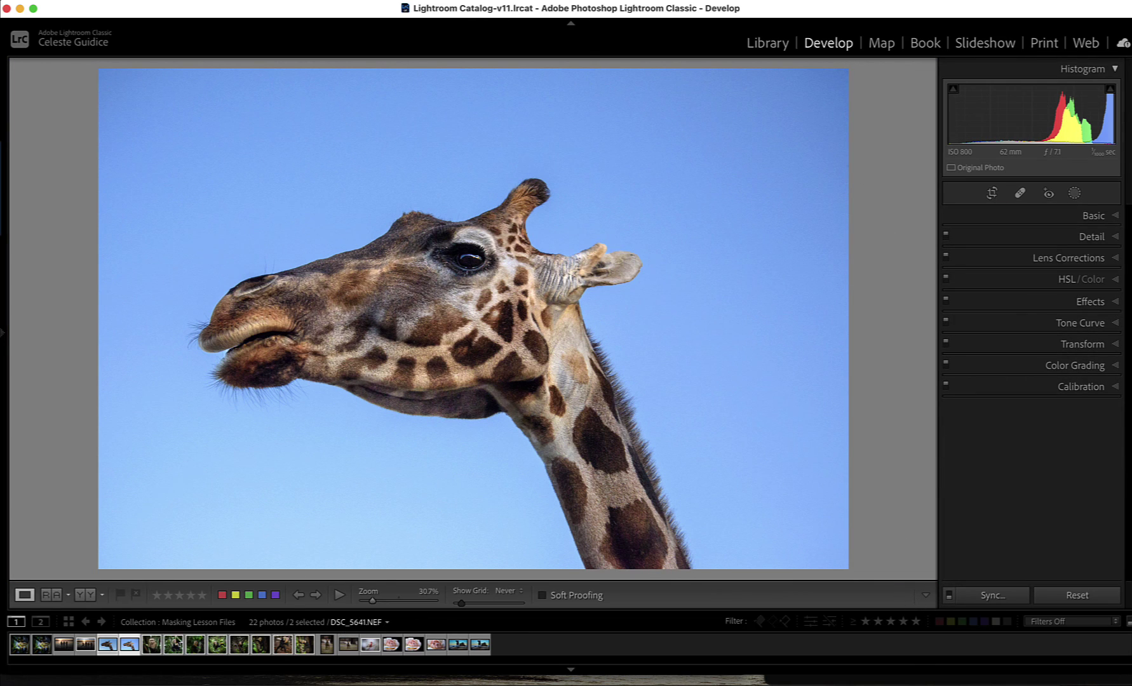
- Compare the original giraffe photo with its edited virtual copy
{"action": "left_click", "coordinate": [105, 647]}
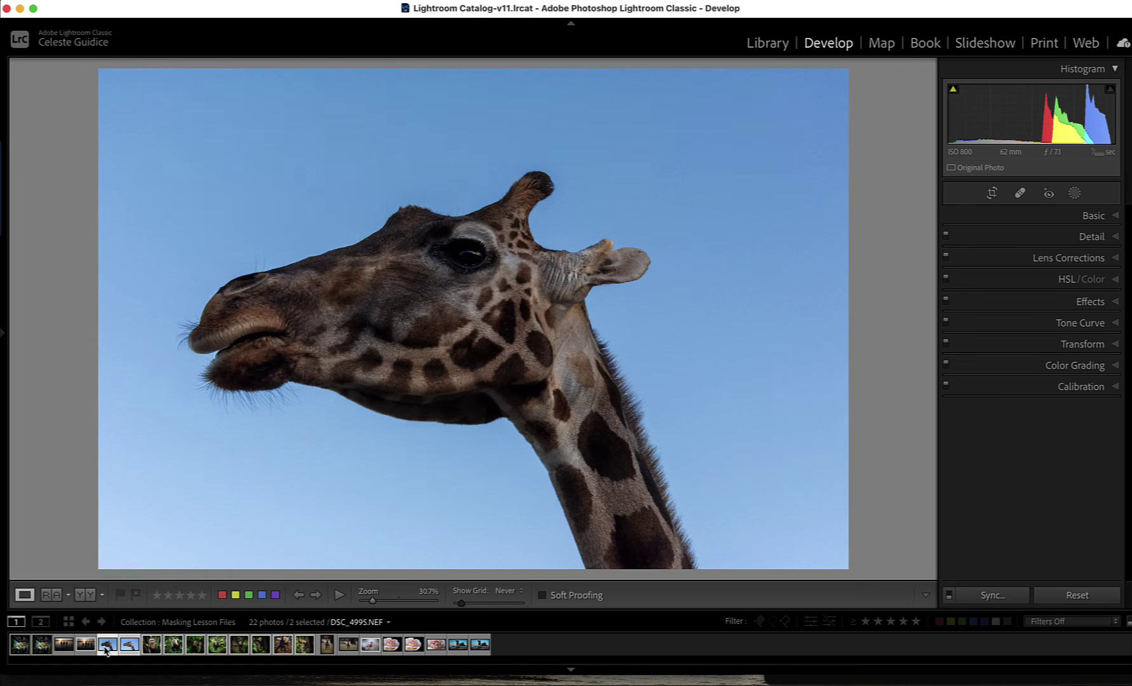
{"action": "left_click", "coordinate": [129, 646]}
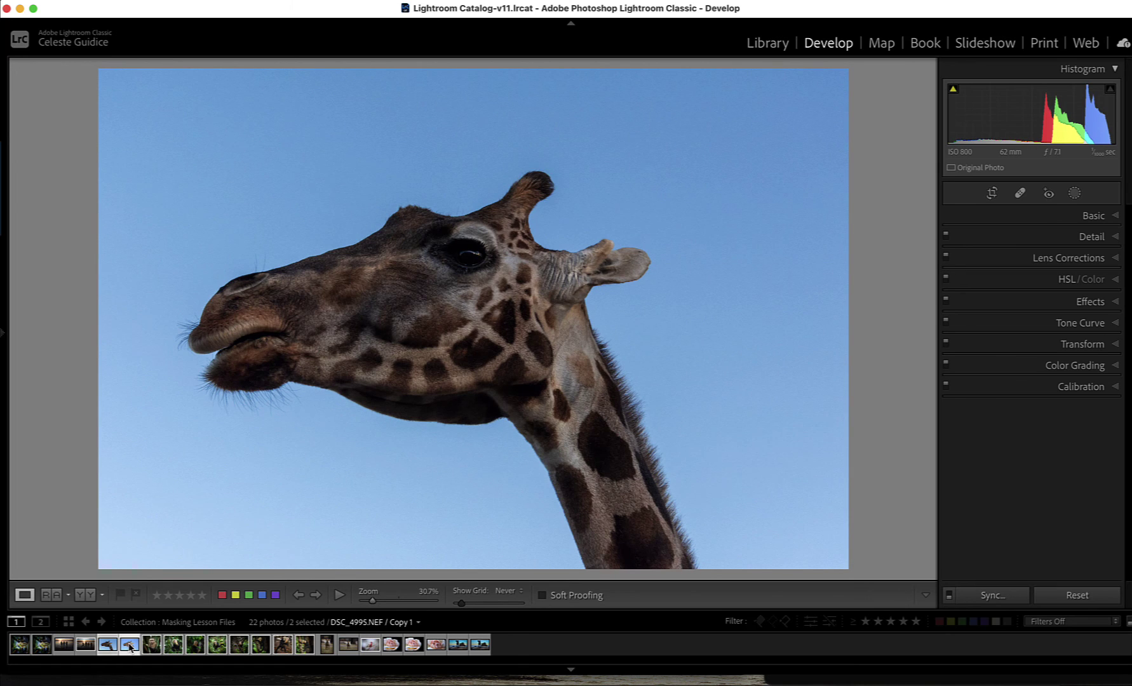